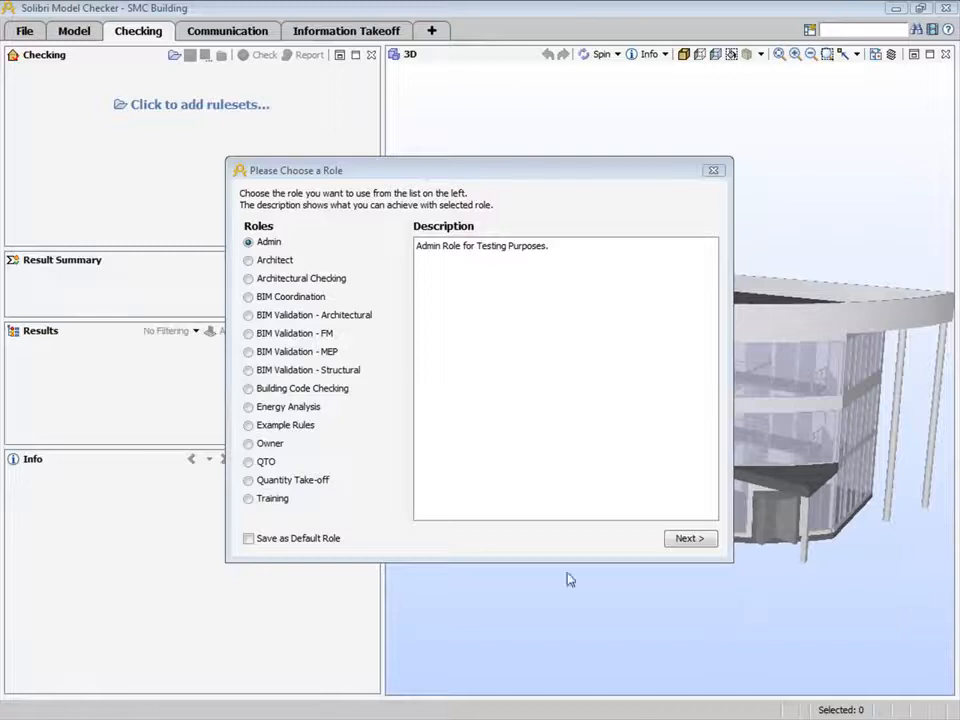
- Choose the BIM Validation - Architectural role and load its architectural validation, General Space Check and architectural intersections rulesets
click(254, 317)
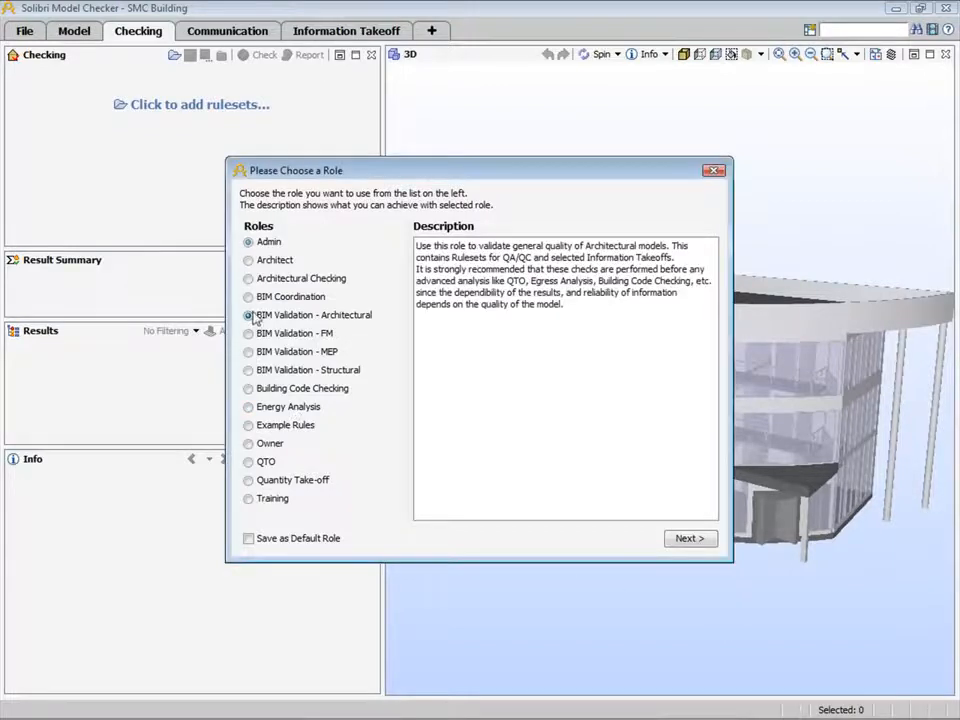
click(672, 541)
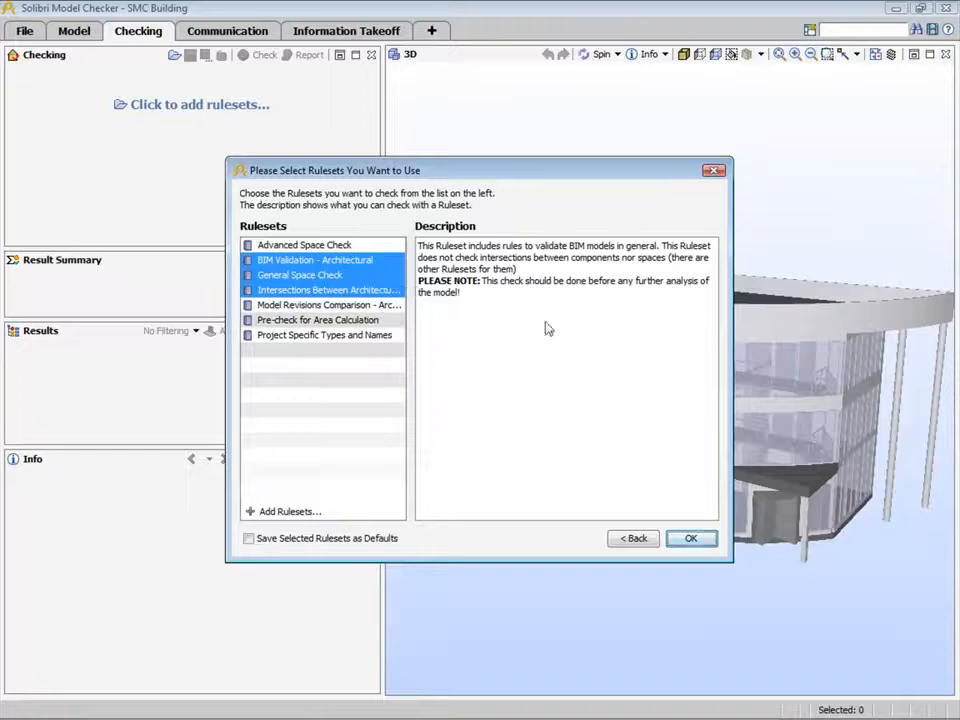
click(689, 539)
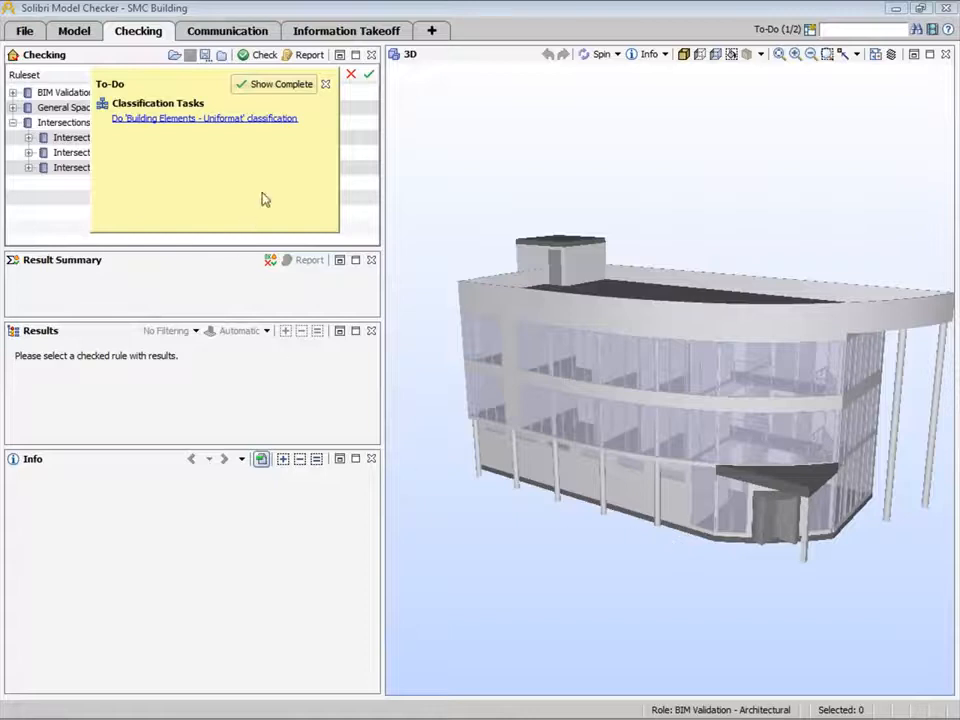
- Open the classification settings from the Building Elements - Uniformat to-do task and select the unclassified railing
click(178, 119)
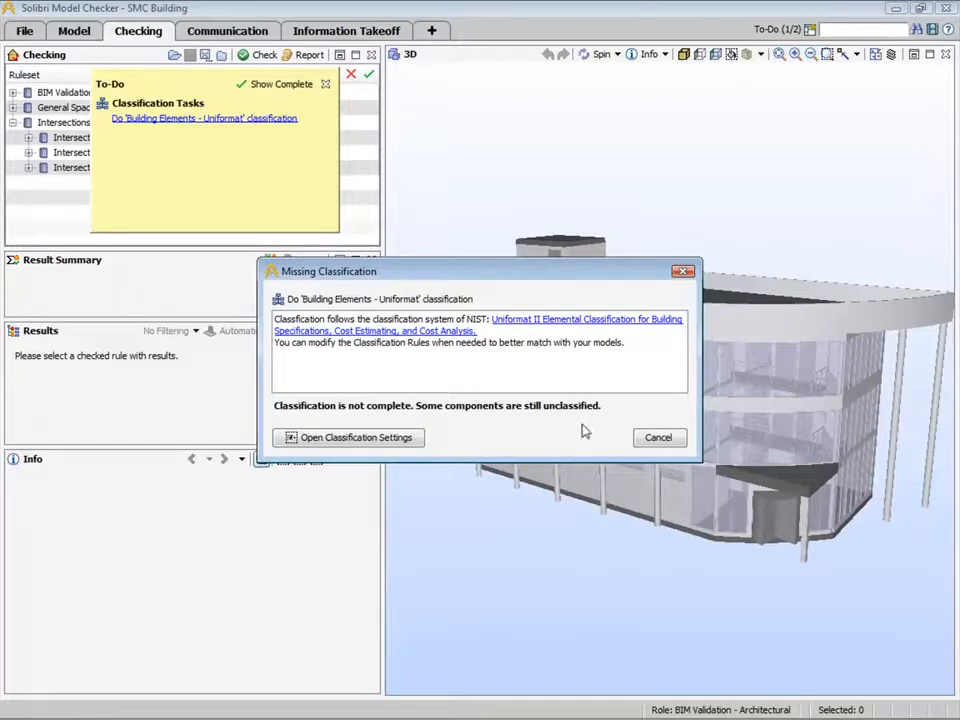
click(392, 437)
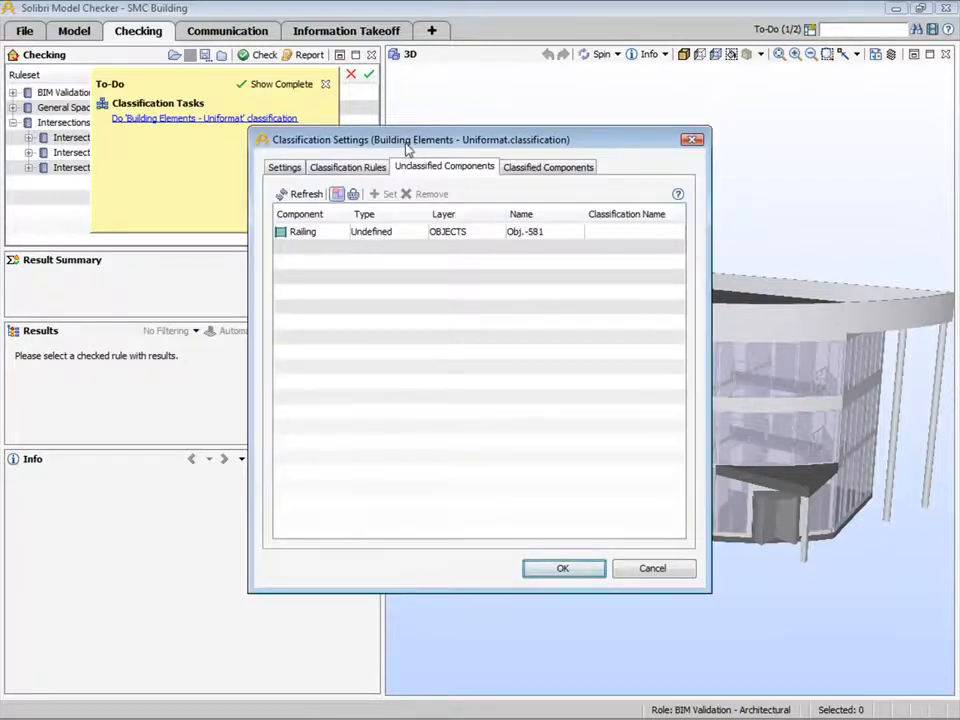
drag(405, 148, 199, 170)
click(165, 262)
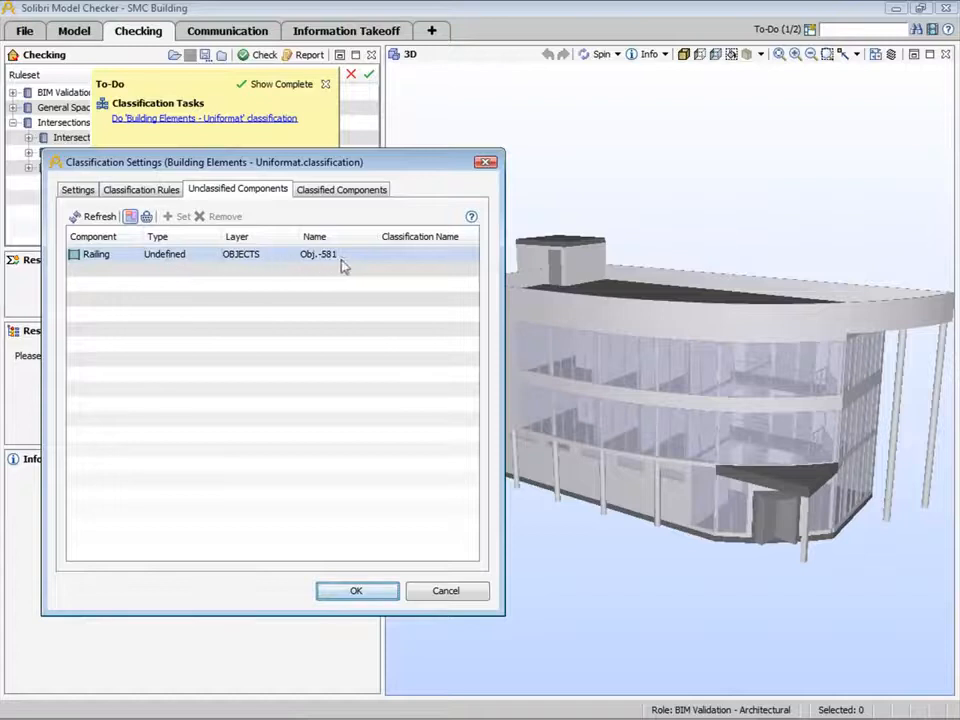
click(466, 256)
click(467, 256)
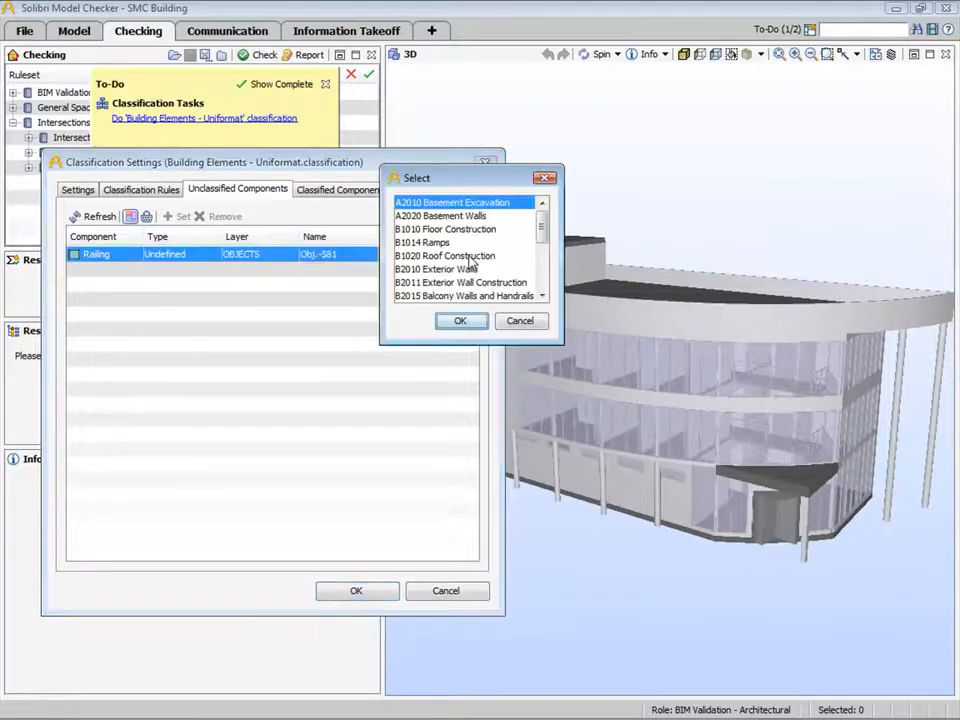
drag(542, 224, 541, 265)
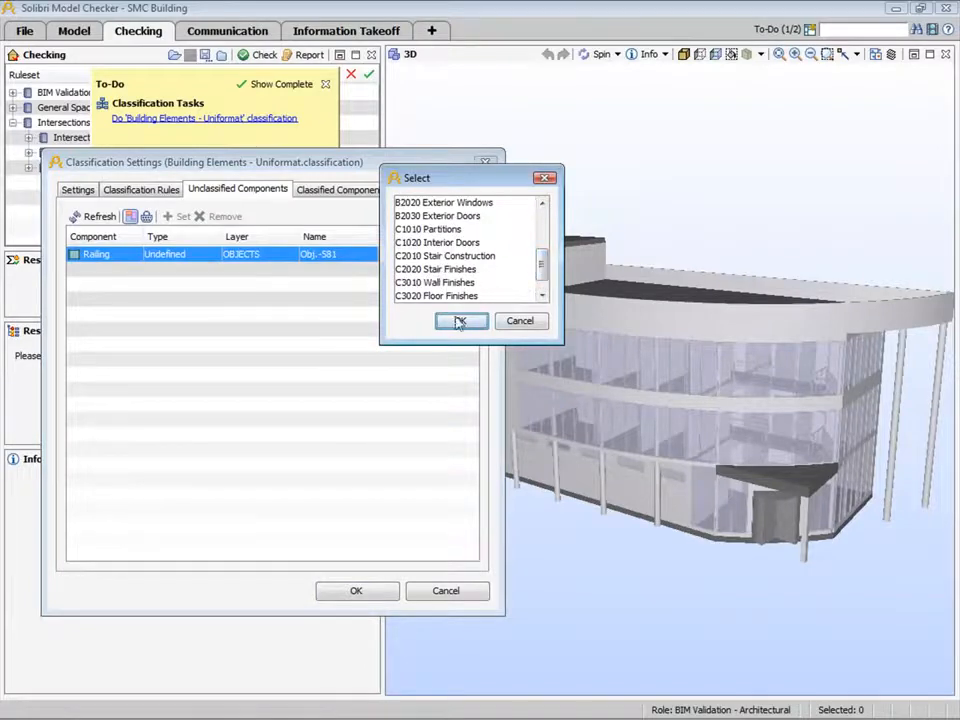
click(528, 323)
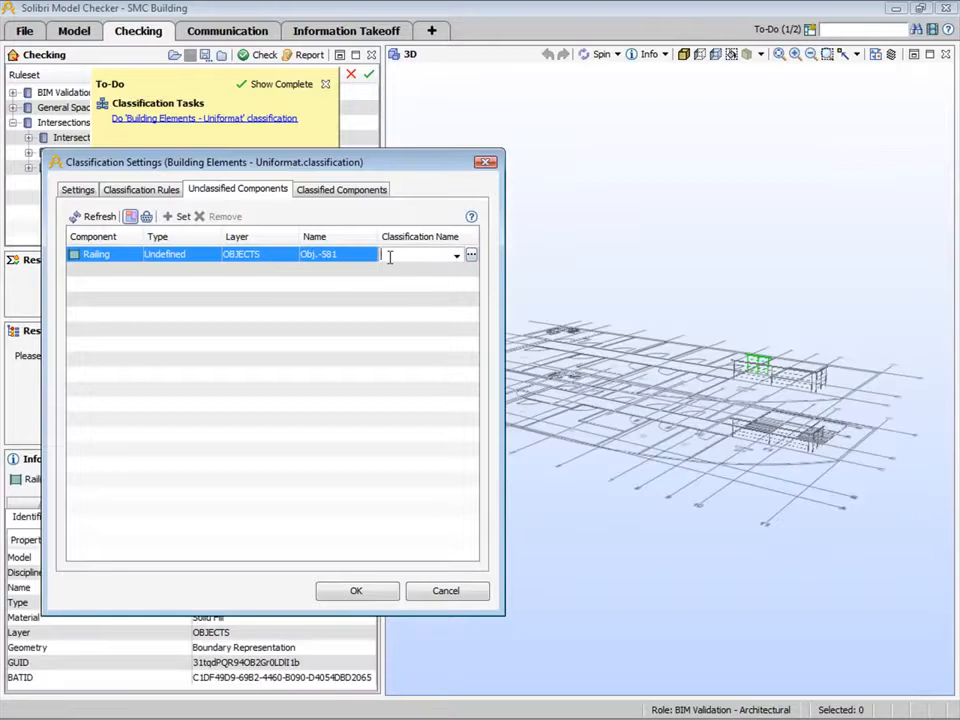
- Classify the railing as C1030 Fittings, apply the classification settings and return the 3D view to the model's normal display
click(389, 256)
text(C1030 Fittings)
click(354, 591)
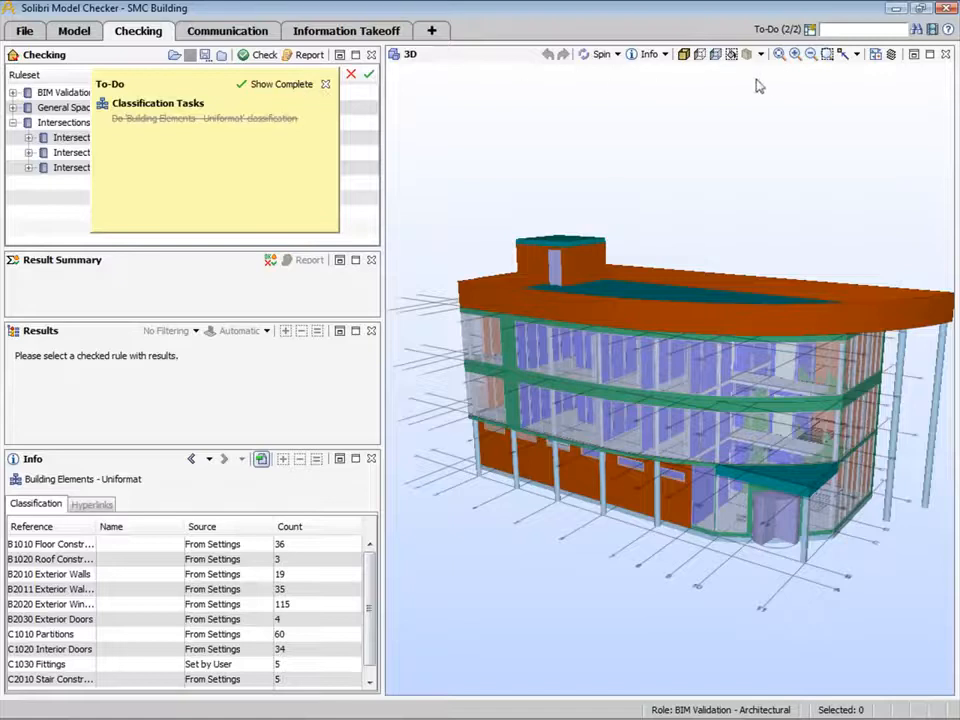
click(682, 56)
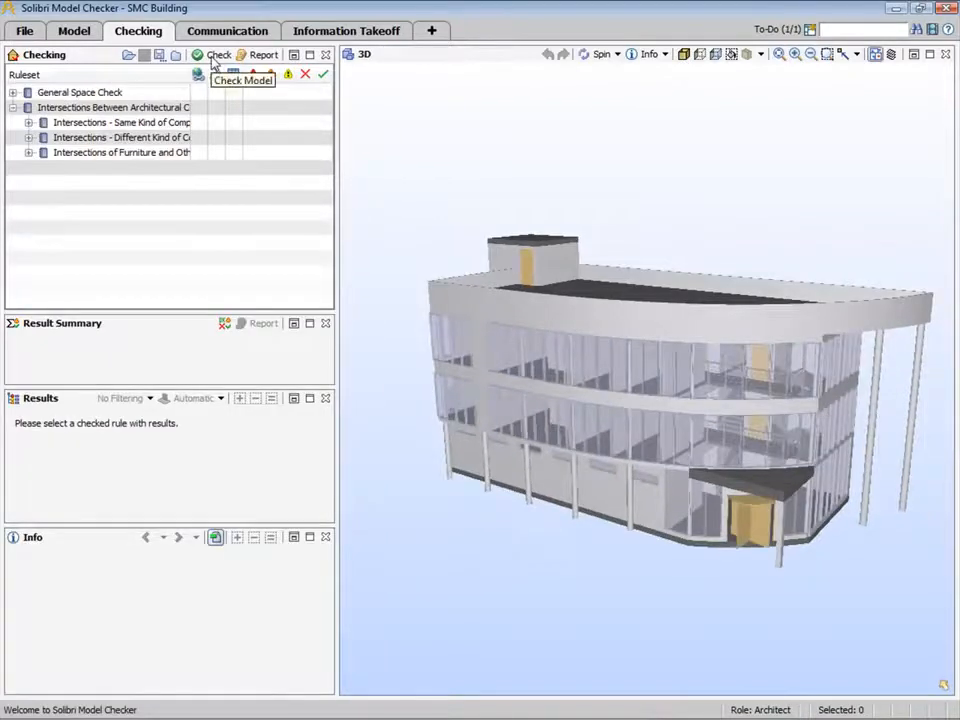
- Check the model against the loaded rulesets and expand the General Space Check ruleset
click(213, 58)
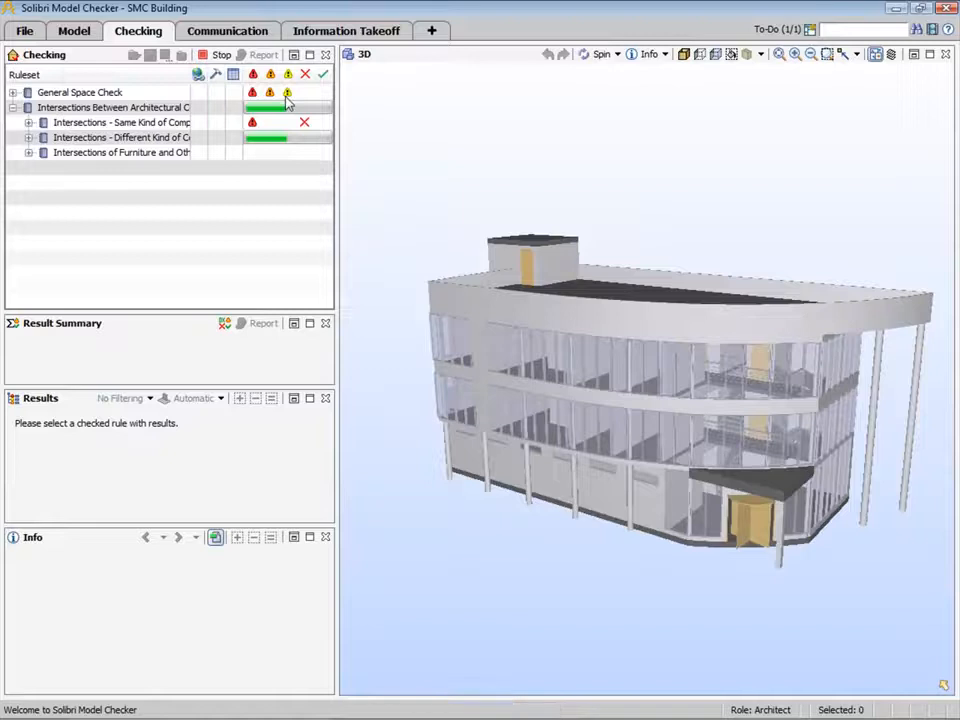
click(13, 92)
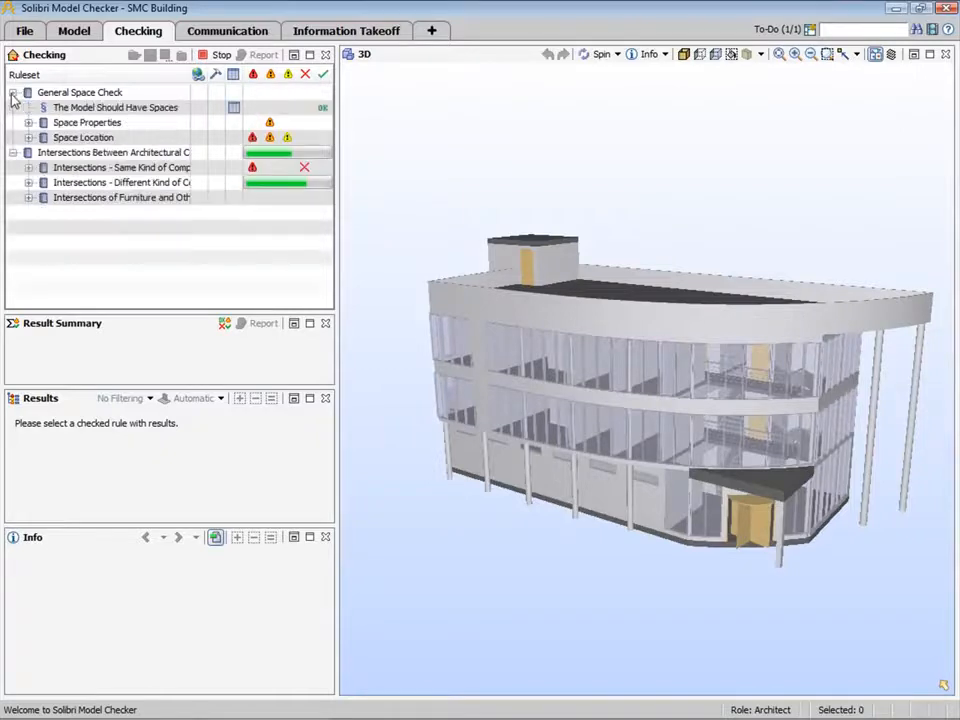
- View the Space Location result summary and its report options without saving a report
click(54, 140)
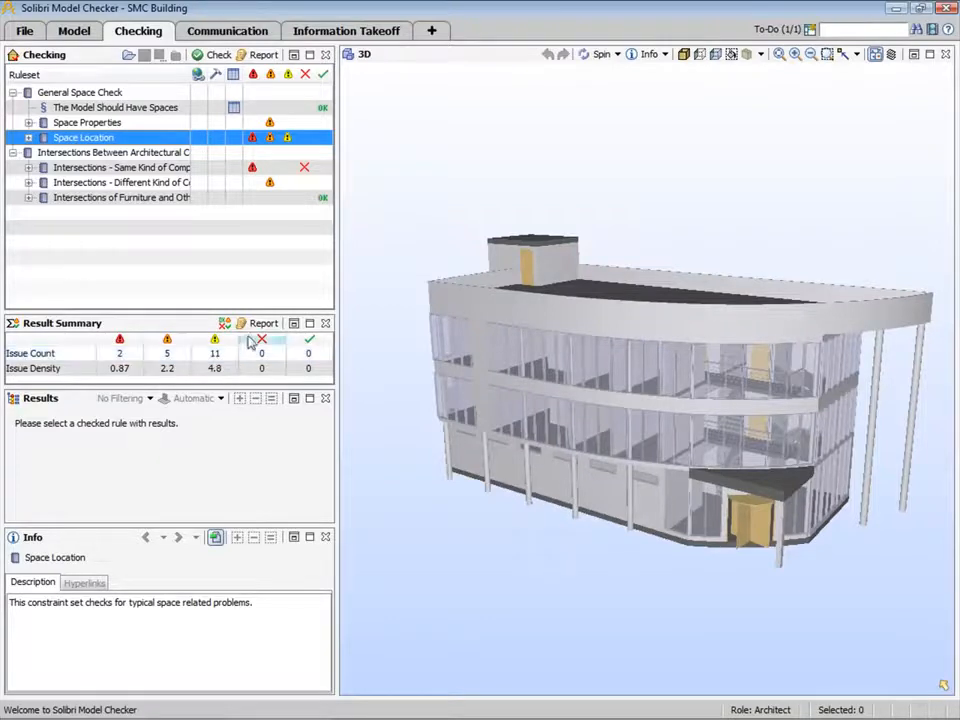
click(245, 322)
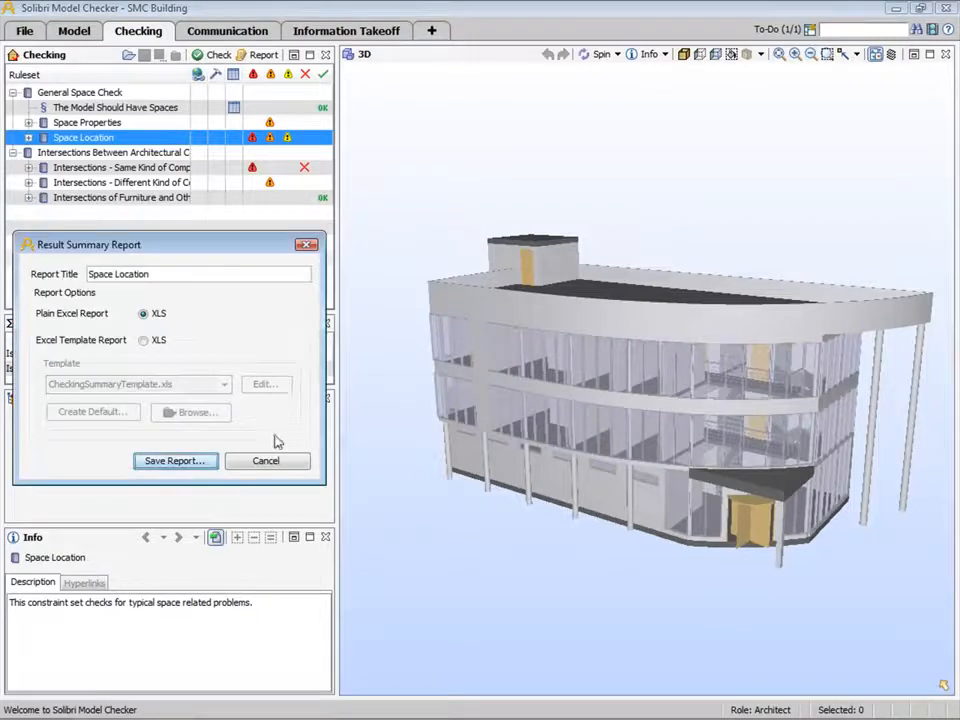
click(266, 461)
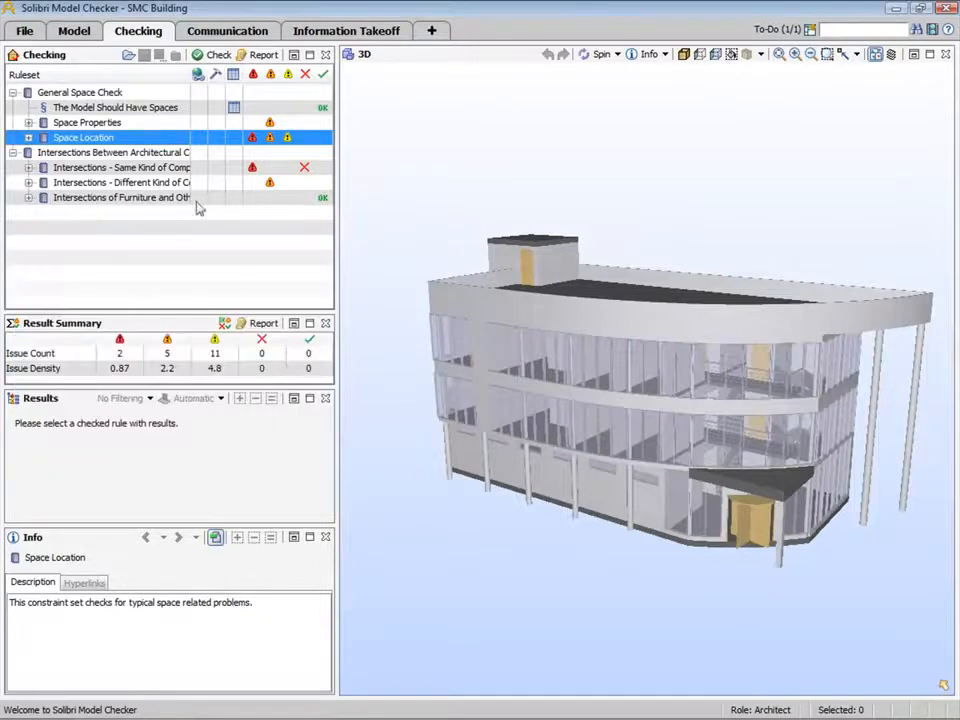
- Show the Boundary issue category of the Space Validation rule in 3D and inspect the highlighted space from above
click(28, 138)
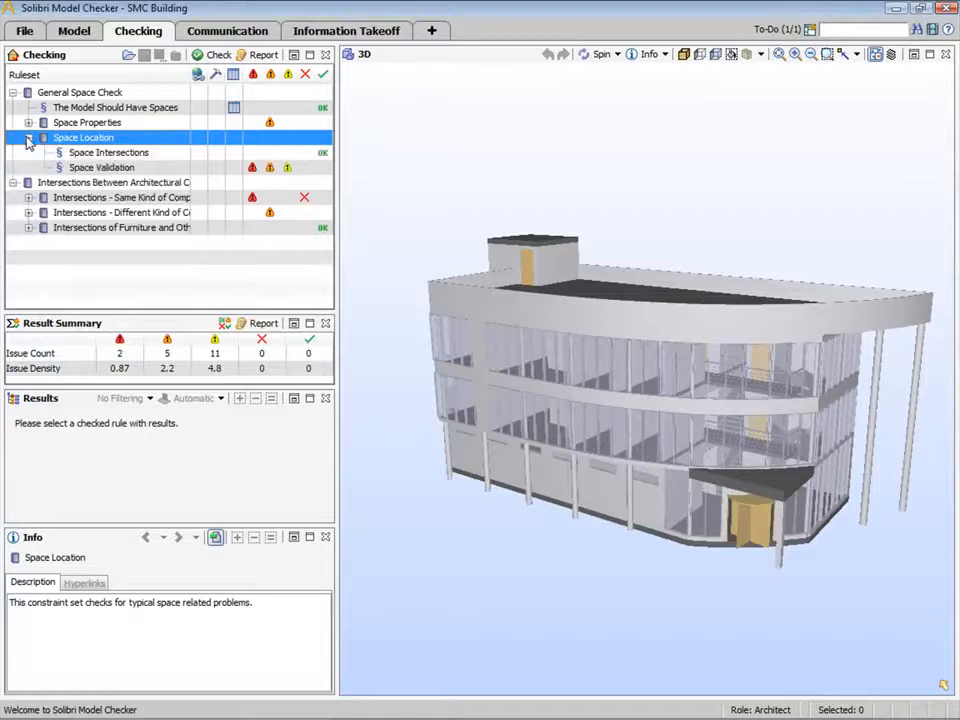
click(100, 168)
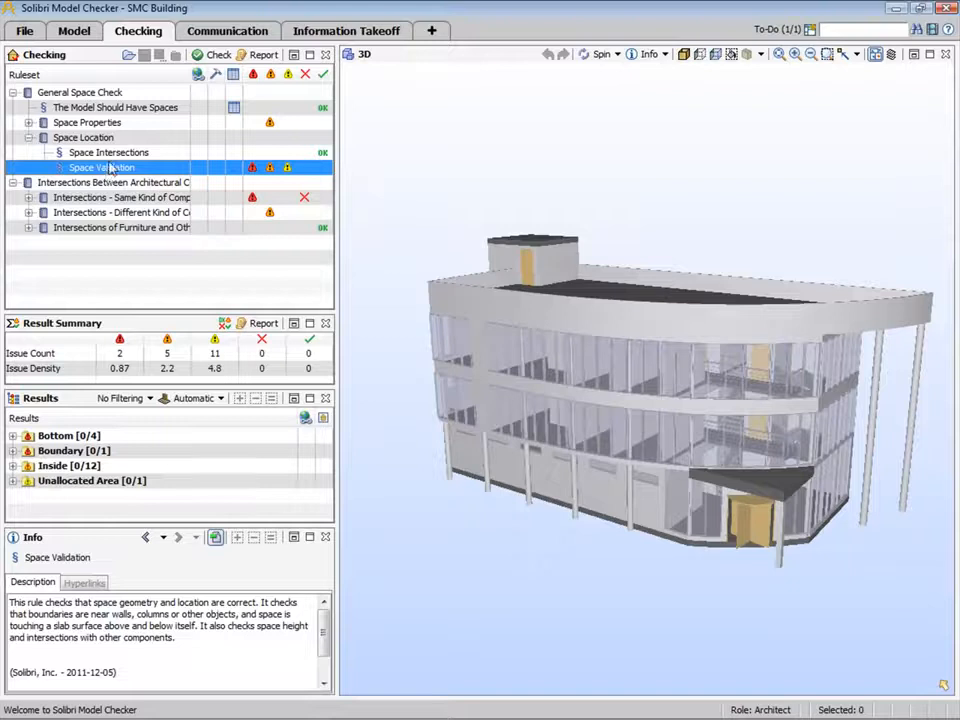
click(89, 451)
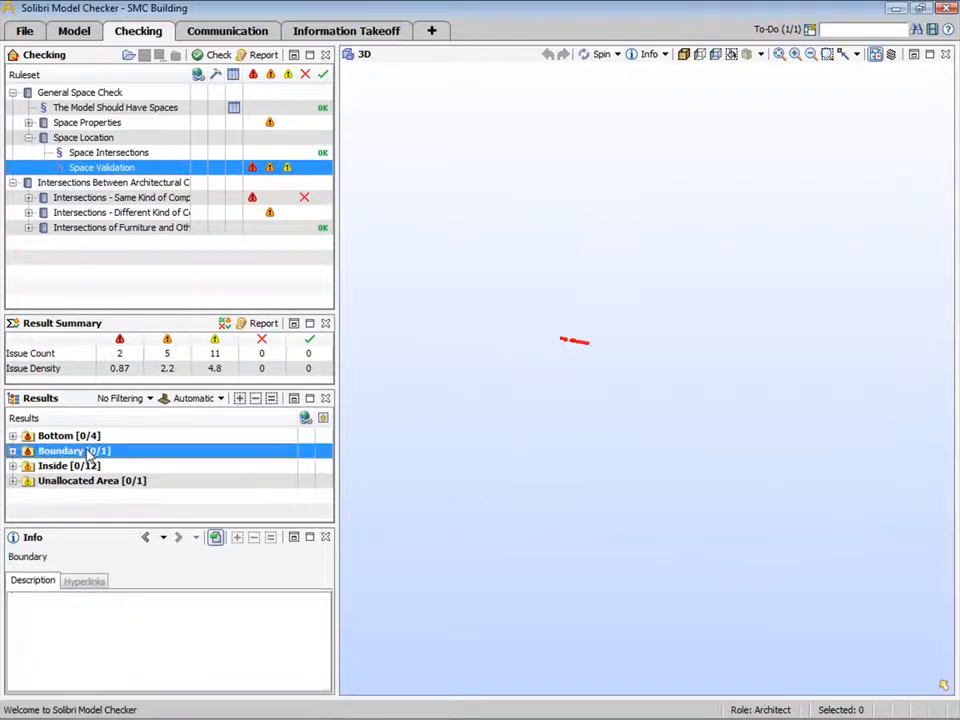
double_click(87, 450)
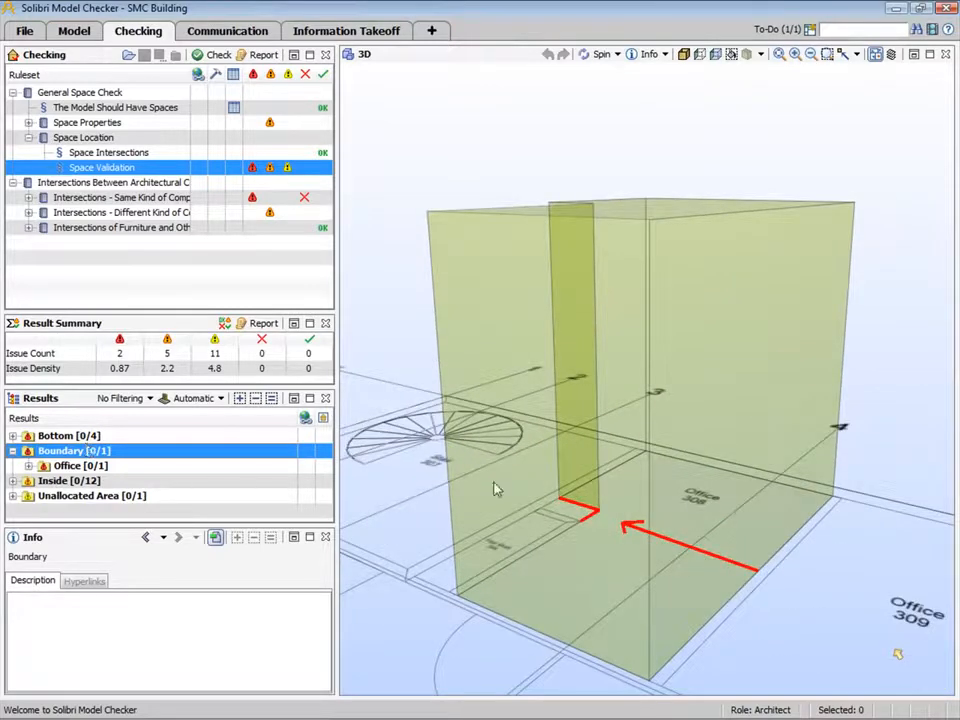
mouse_move(487, 490)
mouse_down()
mouse_move(523, 514)
mouse_move(544, 568)
mouse_up()
scroll(546, 563, down, 1)
middle_drag(546, 563, 592, 572)
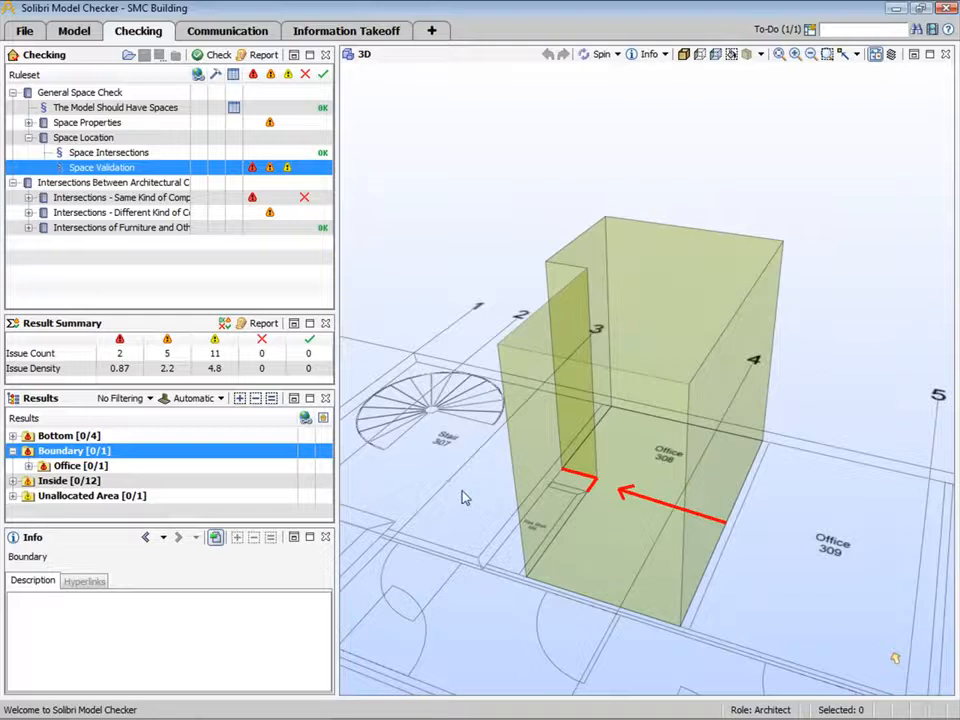
- Add a slide for the Office[308] boundary issue with the default comment followed by "Please resolve this issue."
click(29, 466)
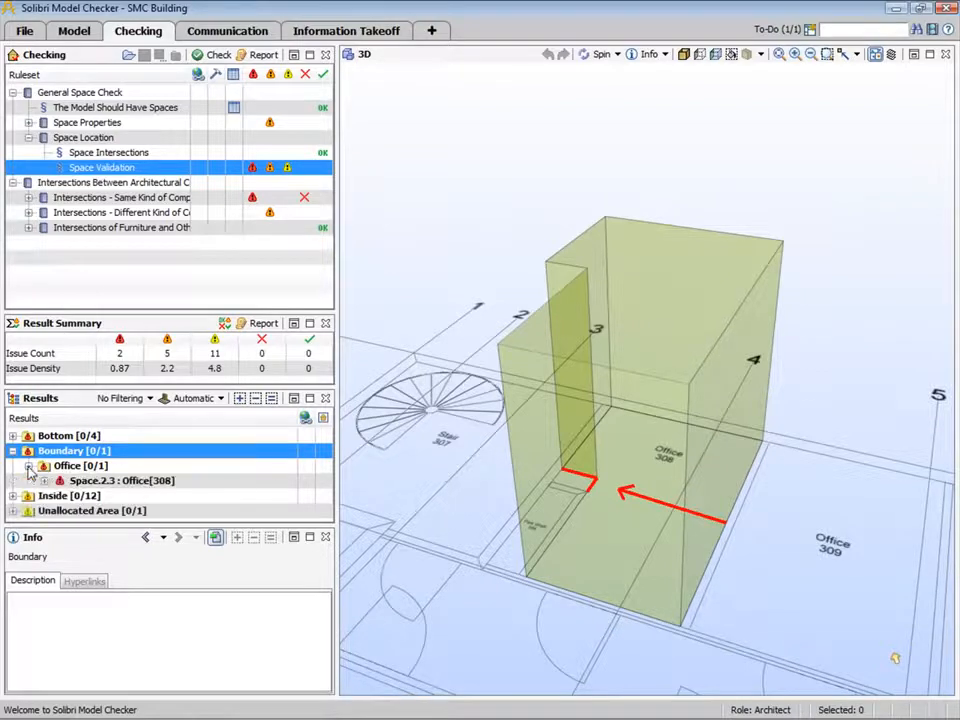
click(88, 481)
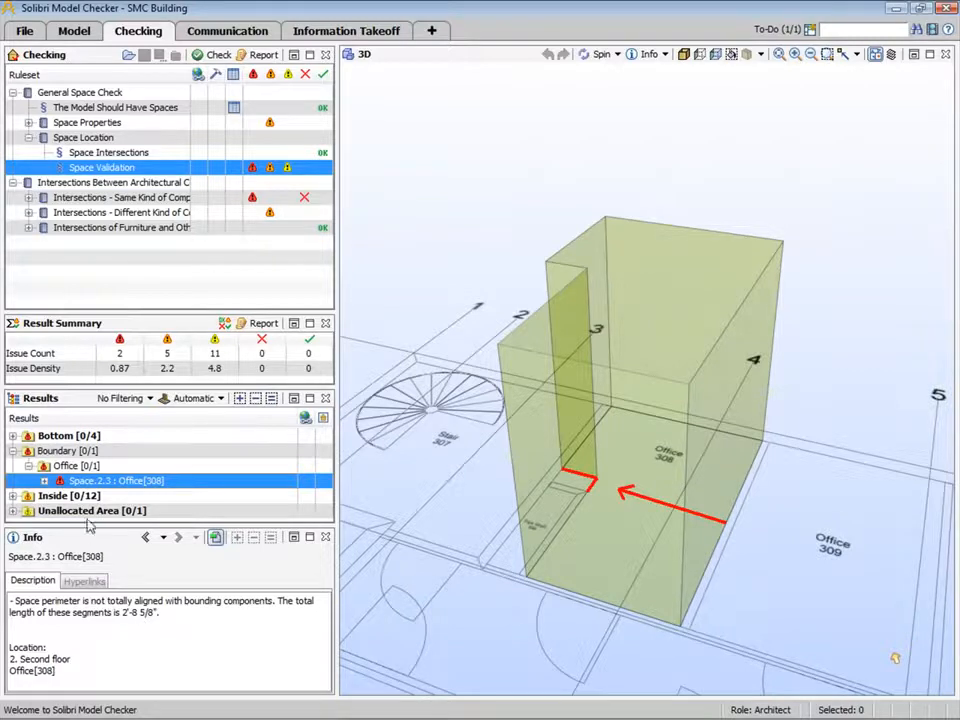
right_click(83, 487)
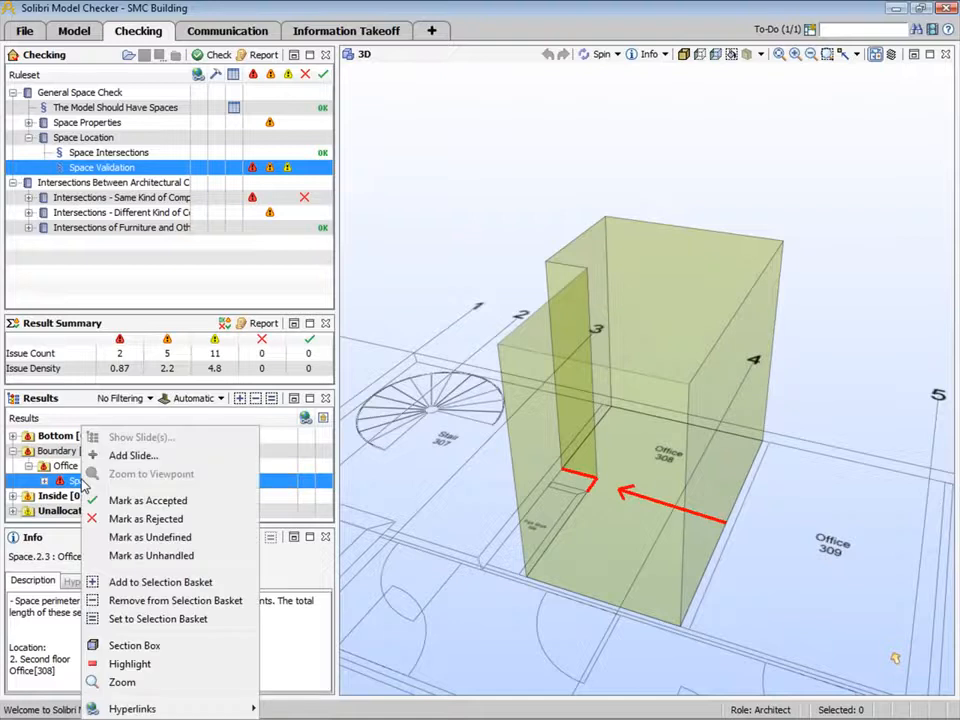
click(139, 457)
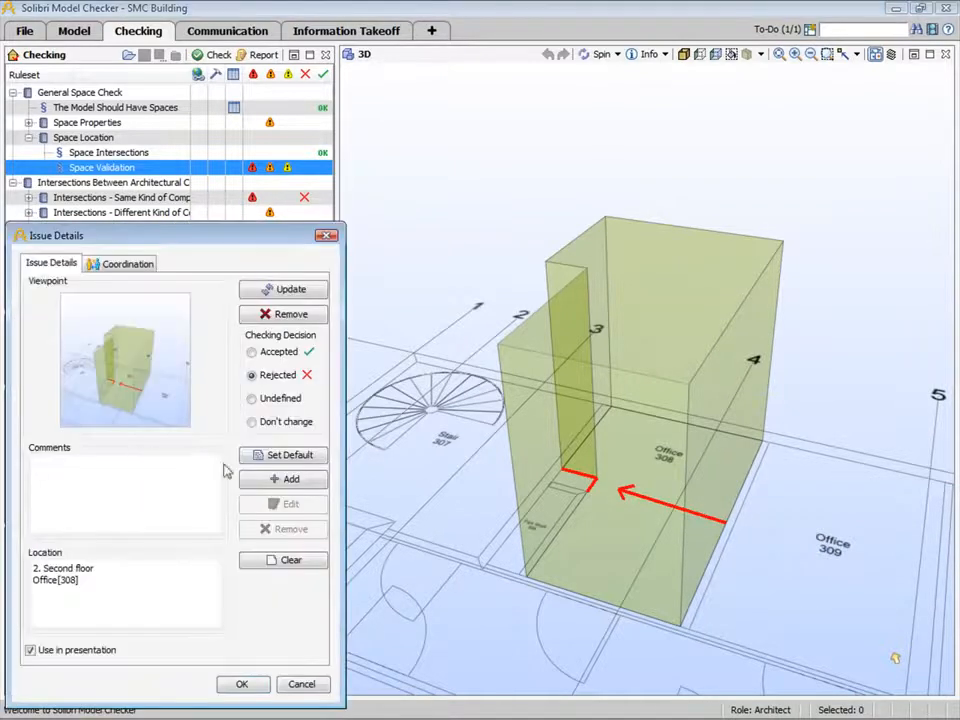
click(263, 458)
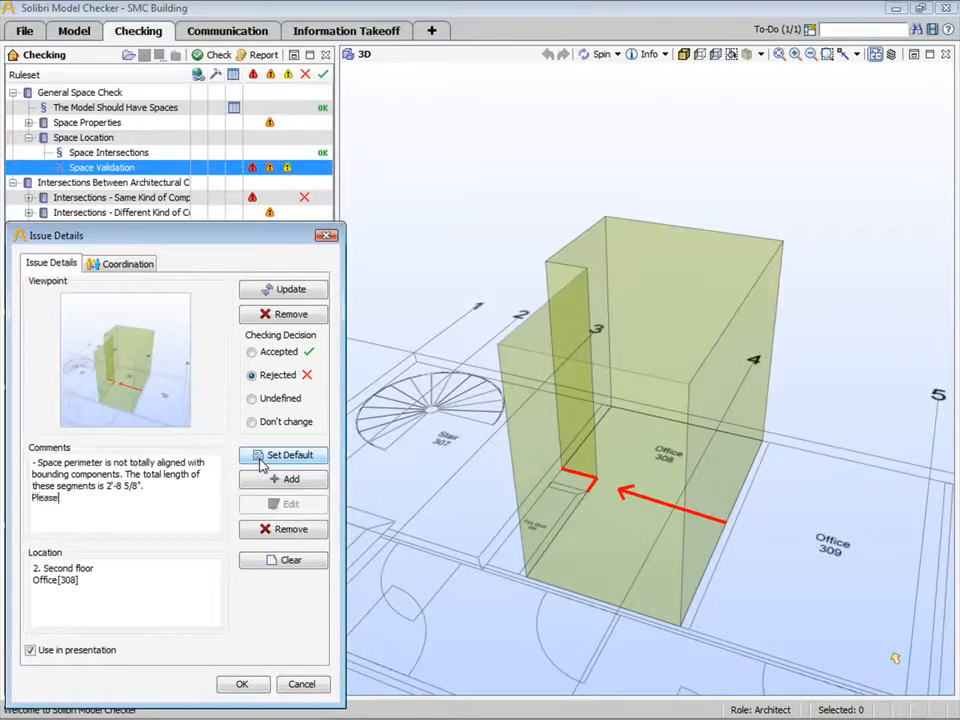
text(Please resolve this issue.)
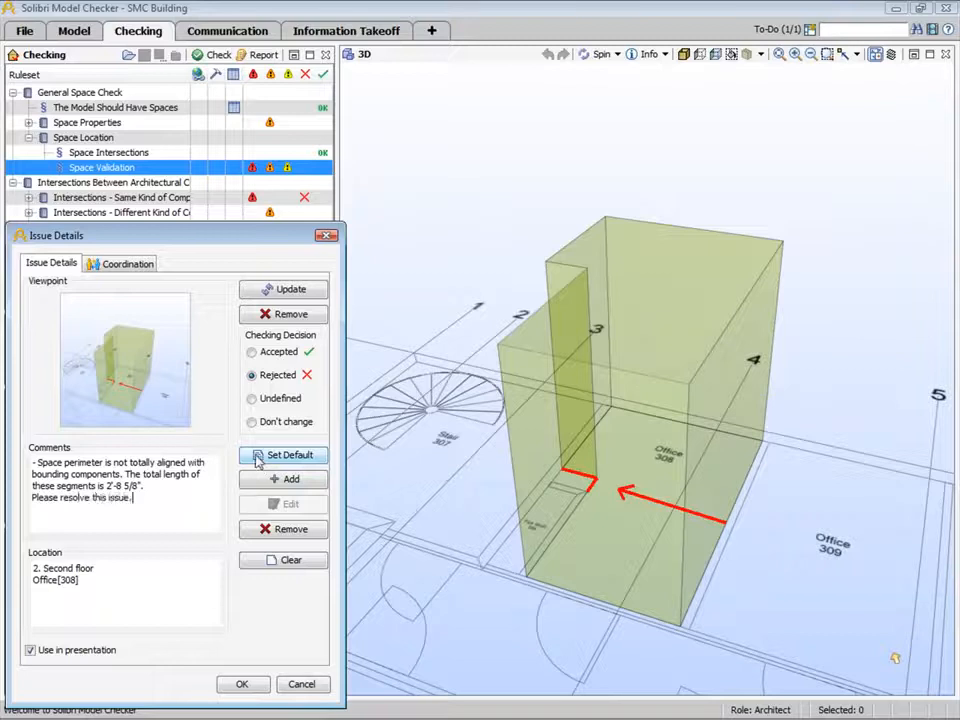
- Assign responsibility for the issue to ARC, set its status to Assigned and save the issue as rejected
click(142, 267)
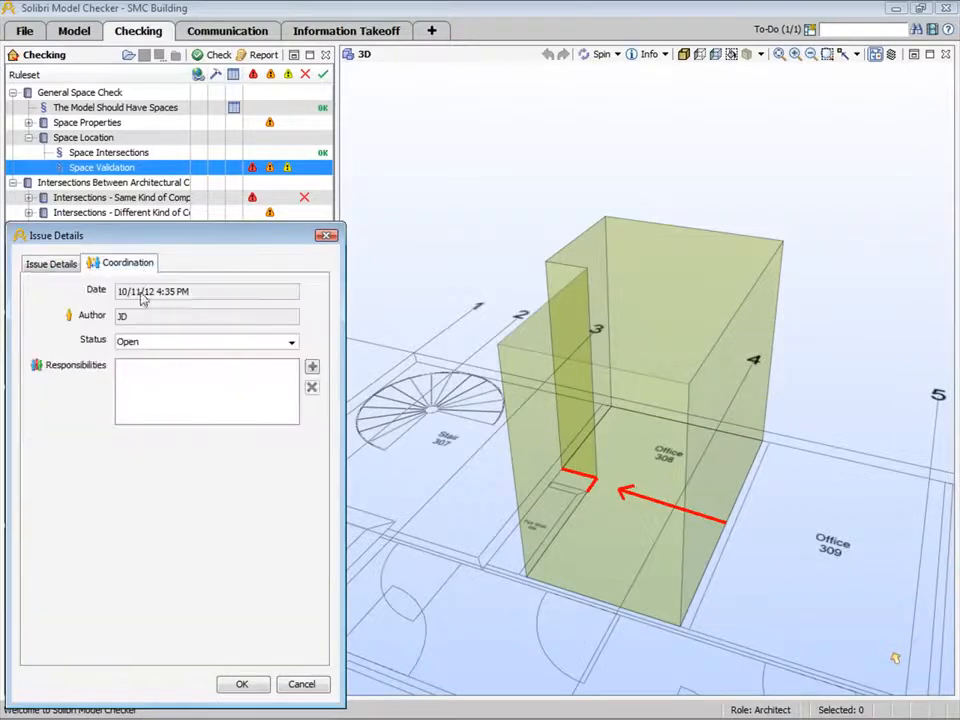
click(312, 369)
click(189, 492)
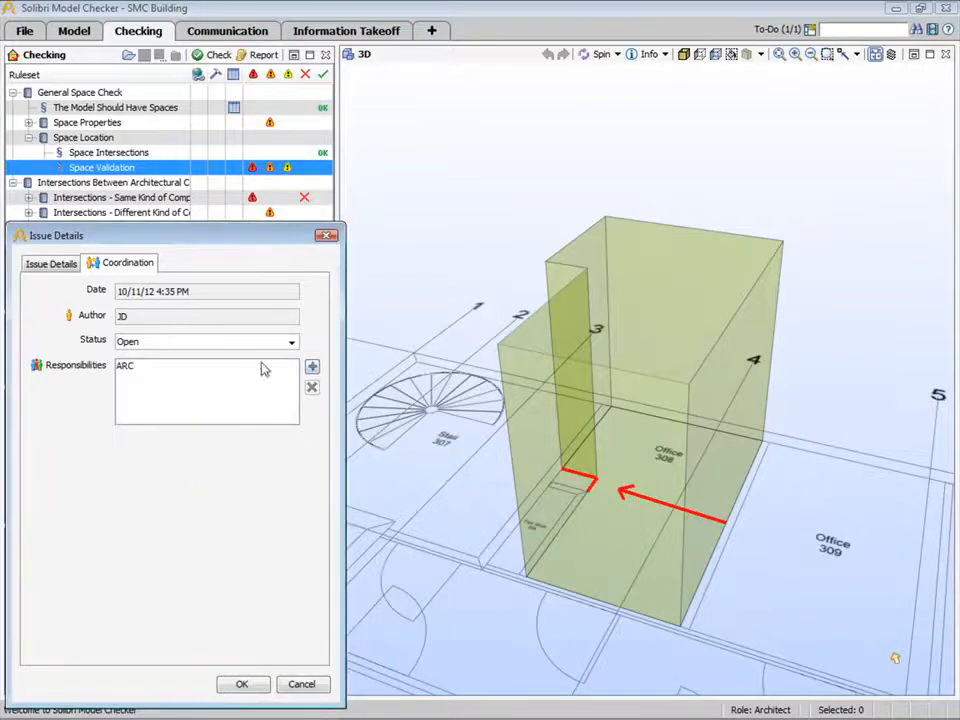
click(291, 342)
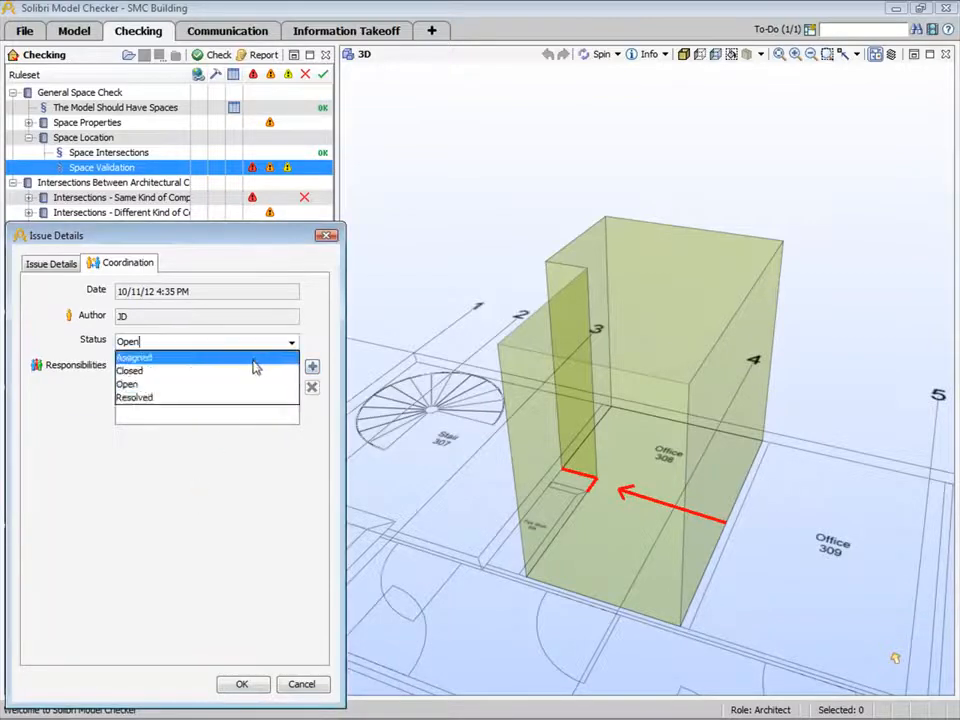
click(255, 367)
click(52, 263)
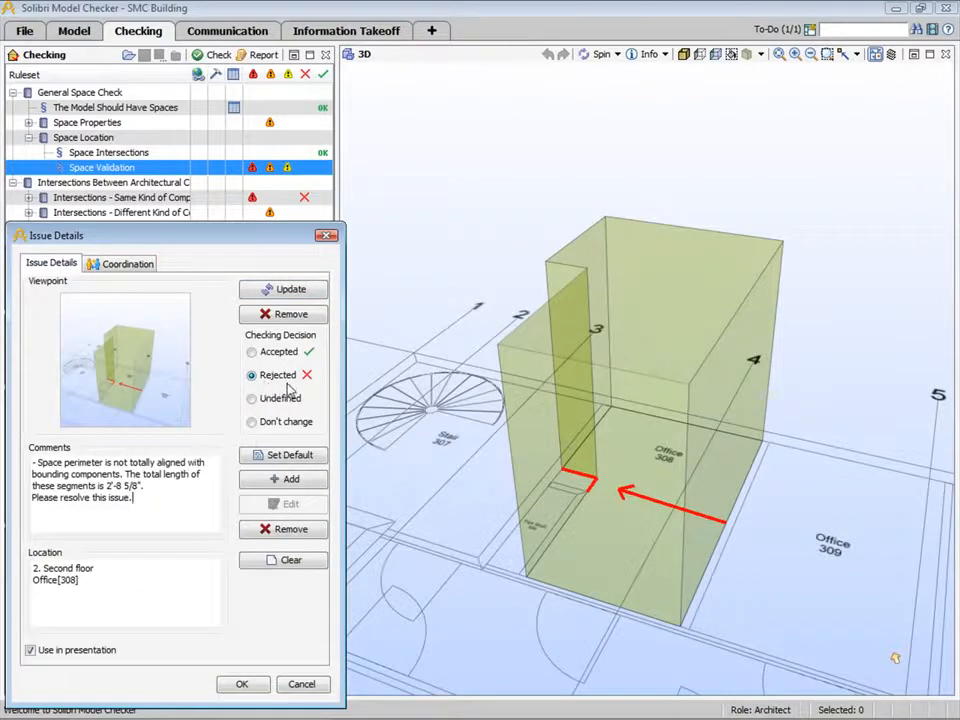
click(243, 685)
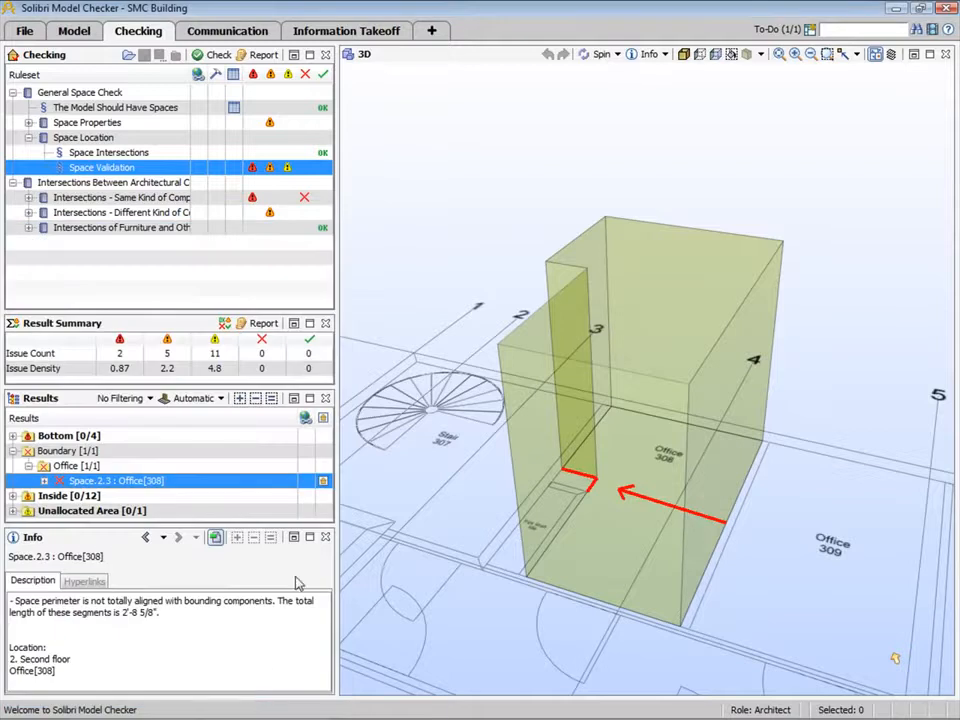
- Show the Components Inside Each Other issue of the Wall - Wall Intersections rule in 3D
click(28, 197)
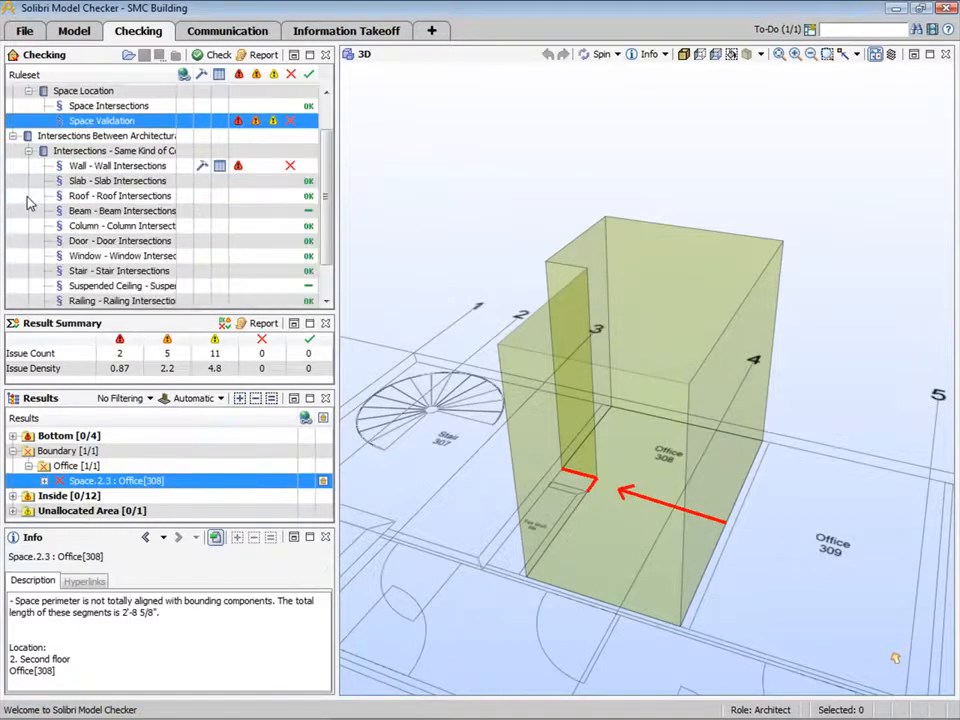
click(138, 168)
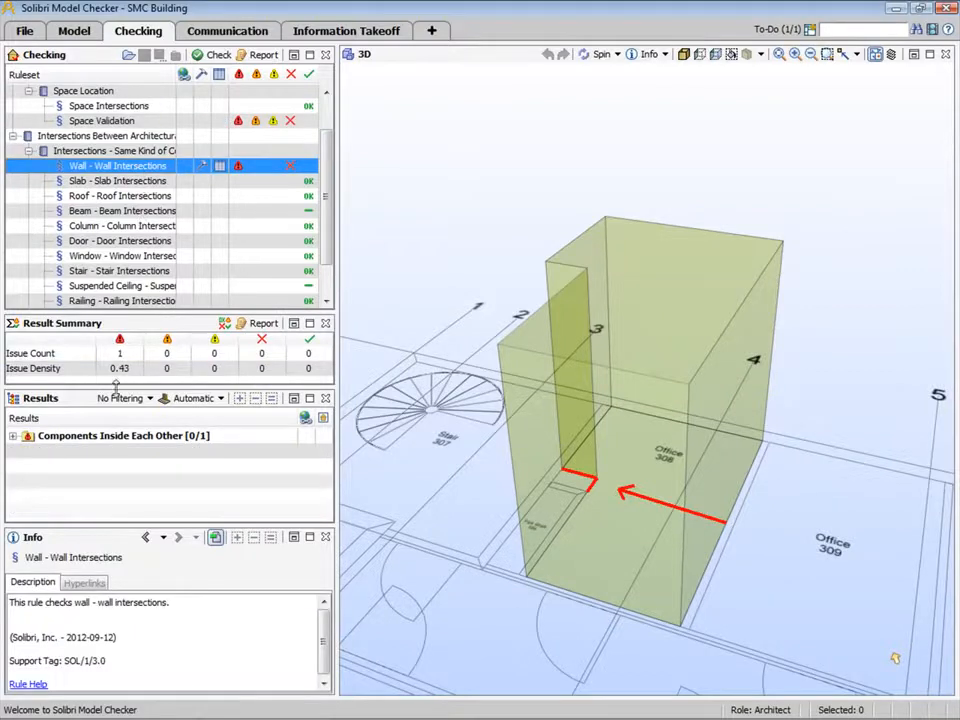
click(128, 437)
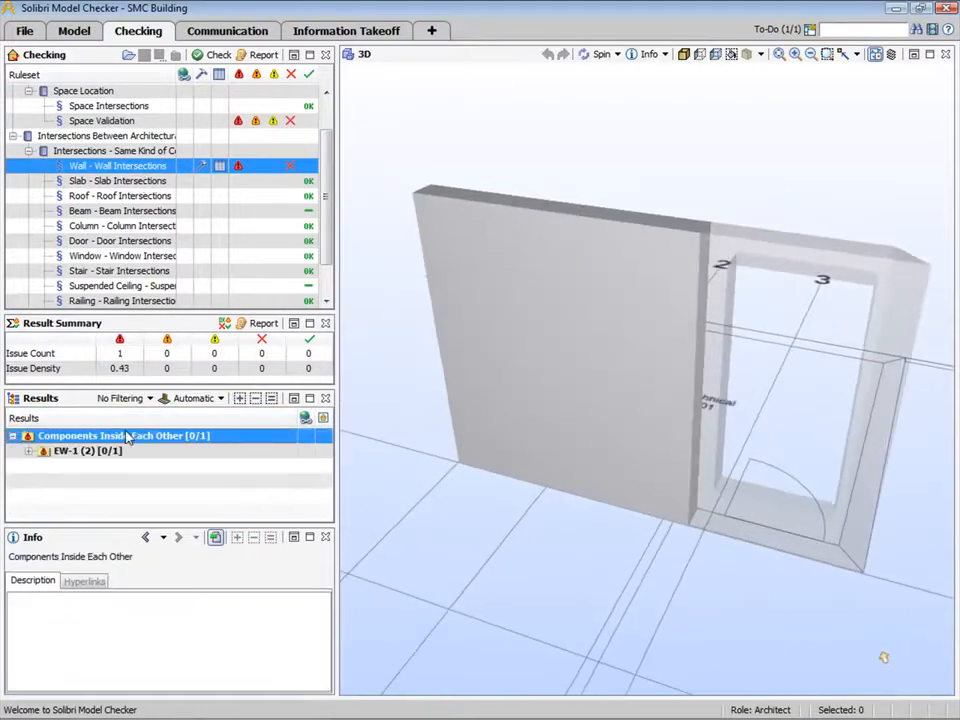
- Add a slide with the default comment for the EW-1 issue where Wall.3.10 and Wall.3.11 are inside each other
click(29, 451)
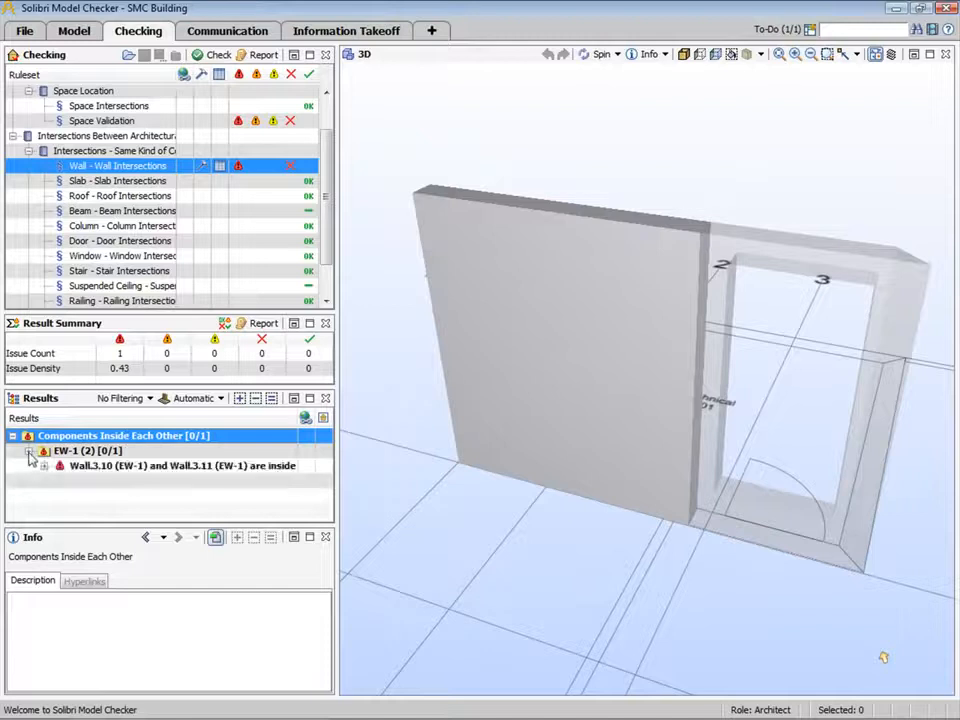
click(118, 466)
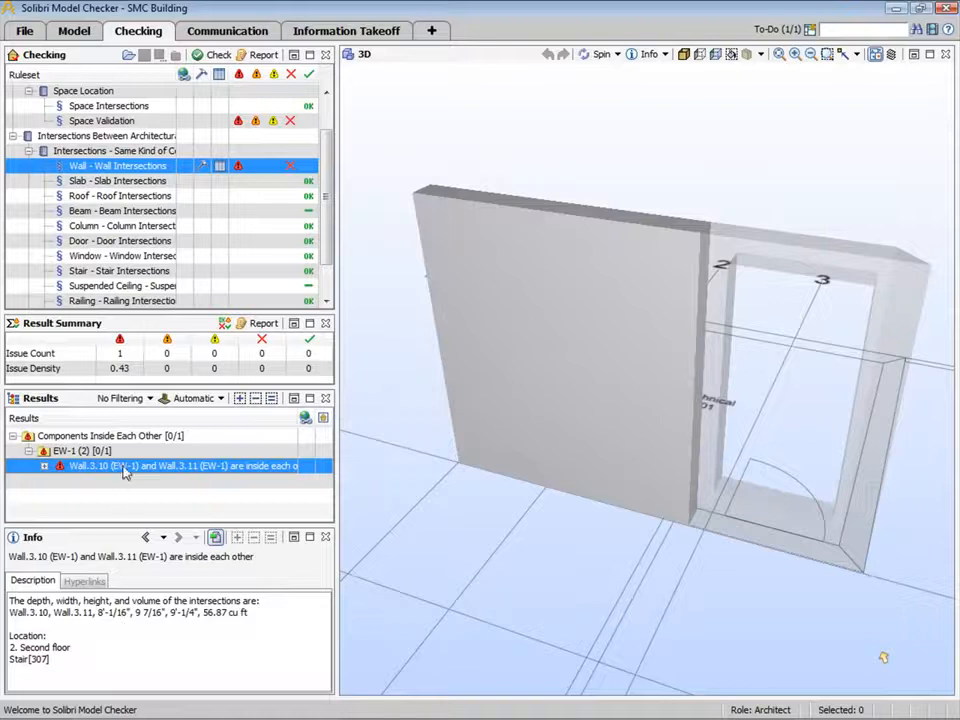
right_click(124, 469)
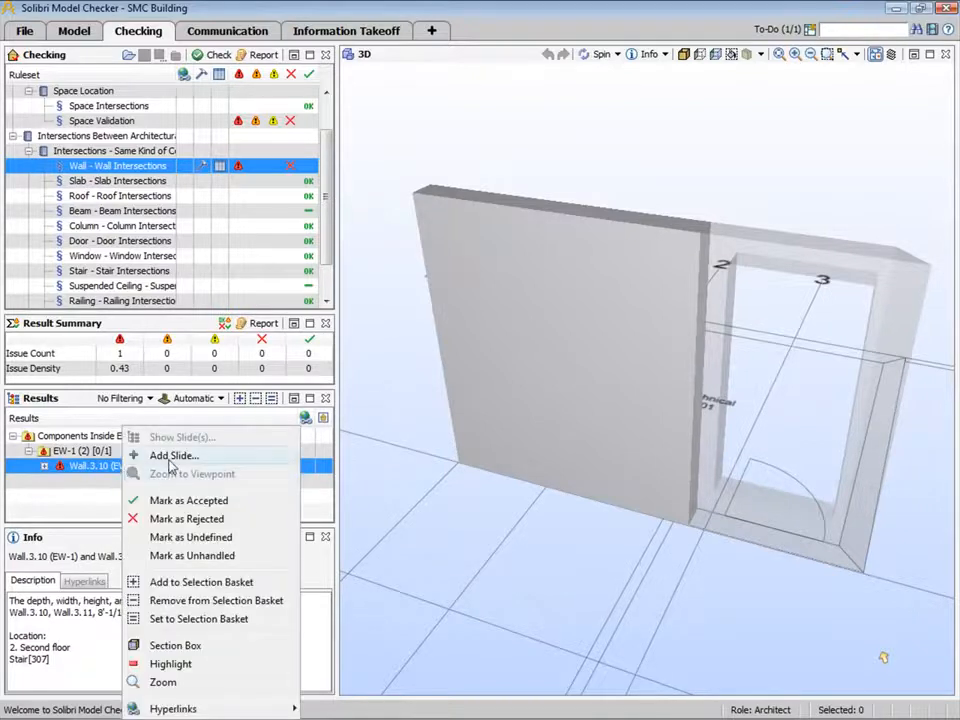
click(171, 459)
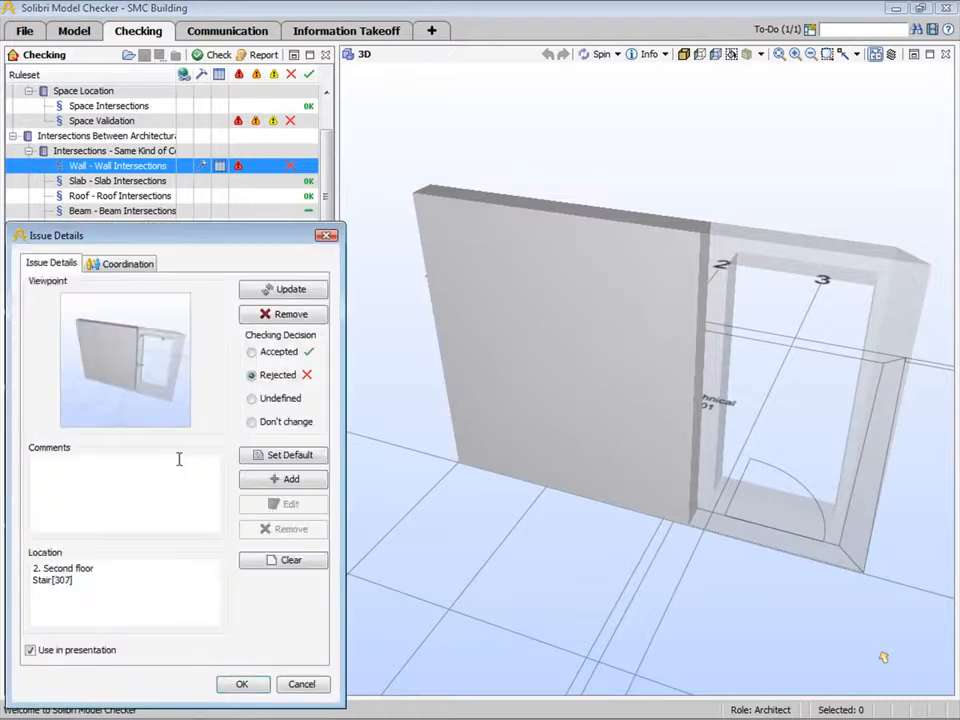
click(266, 458)
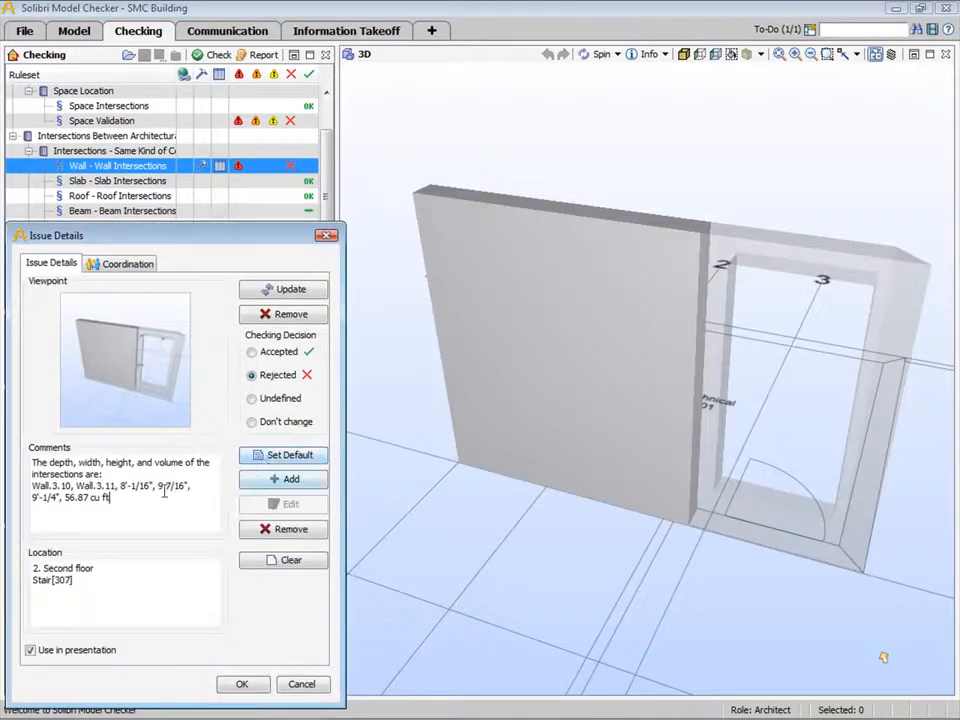
- Set the wall issue's status to Assigned, add ARC as its responsibility and save it as rejected
click(98, 263)
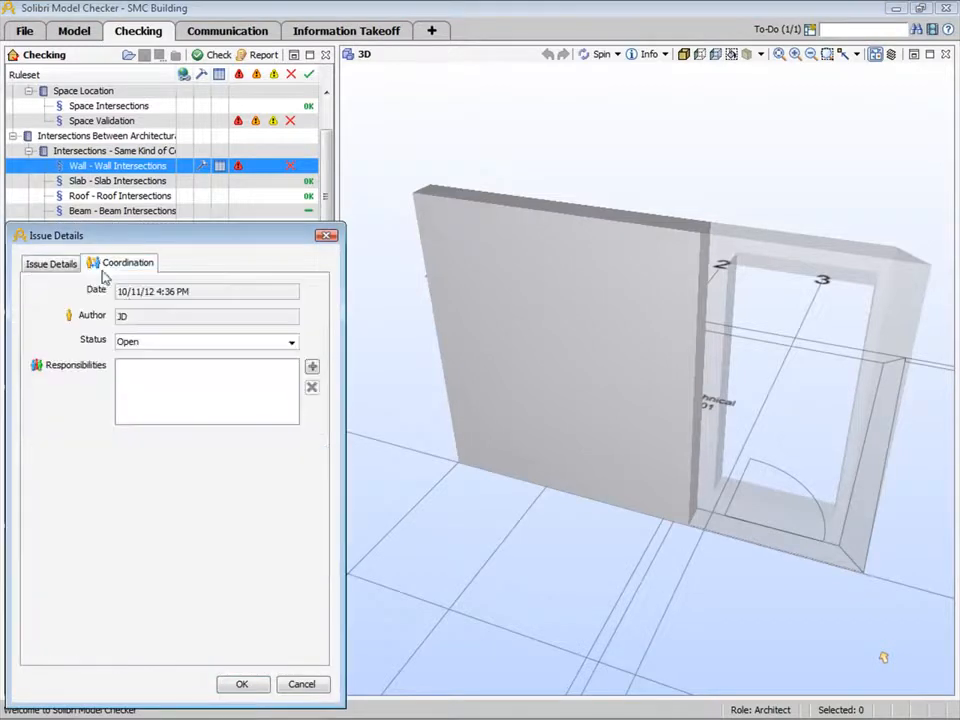
click(292, 342)
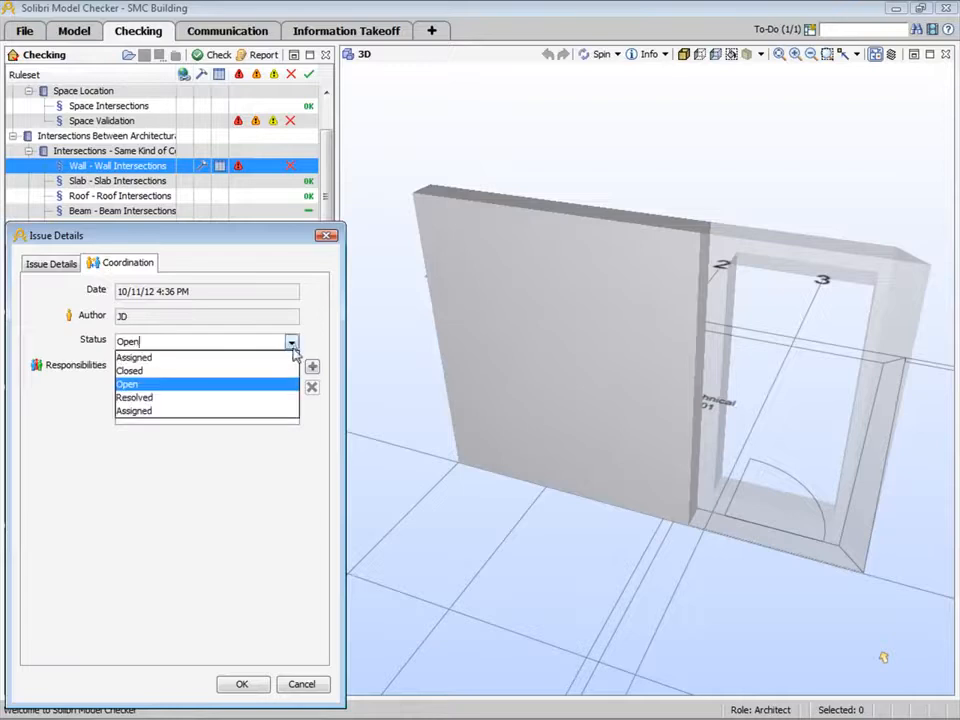
click(292, 358)
click(312, 367)
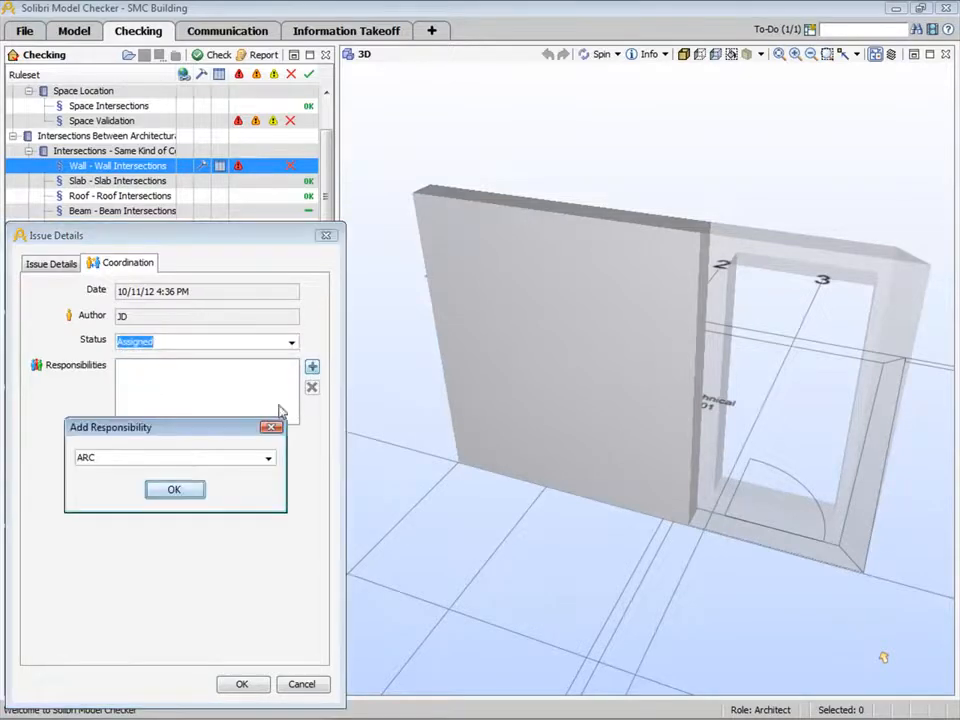
click(174, 489)
click(237, 684)
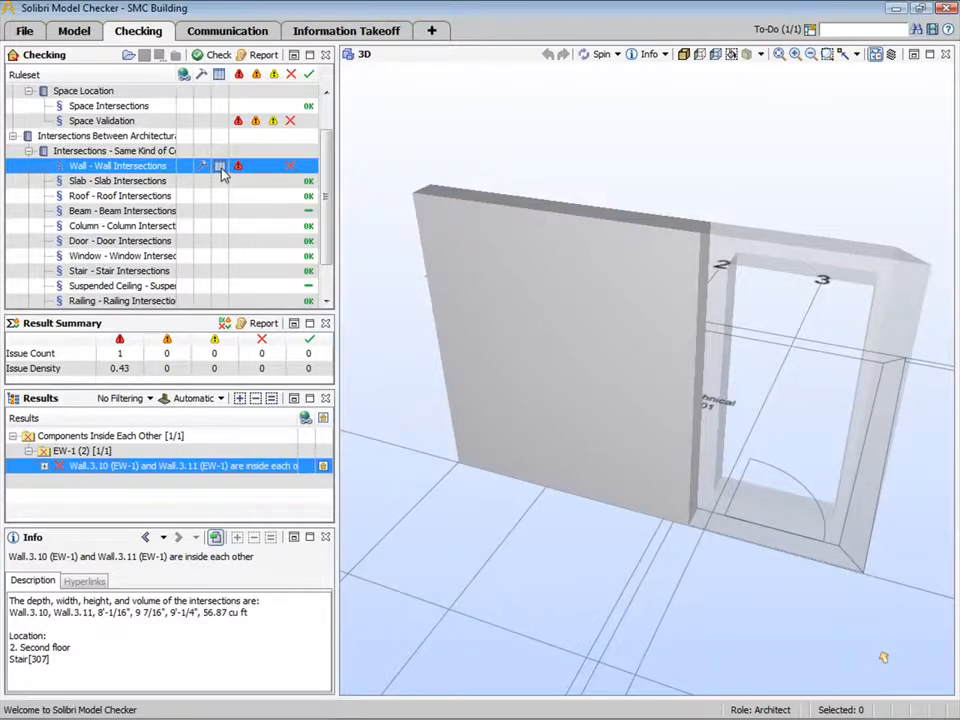
- Examine the EW-1 volumes and percentage in the intersection volume report of the Wall - Wall Intersections rule
click(220, 167)
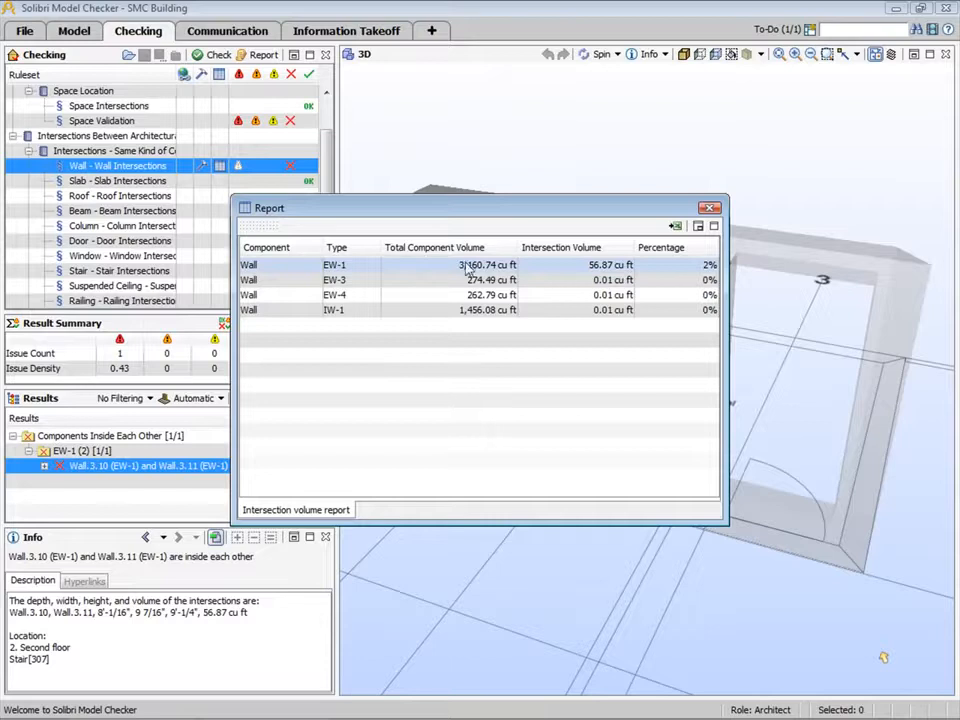
click(590, 265)
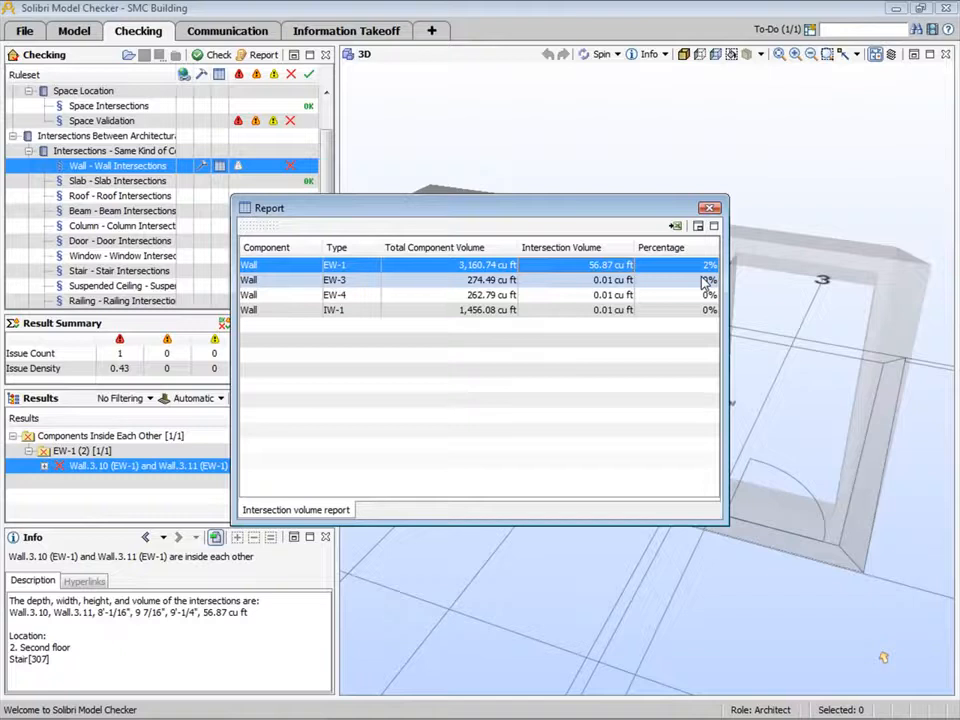
click(708, 208)
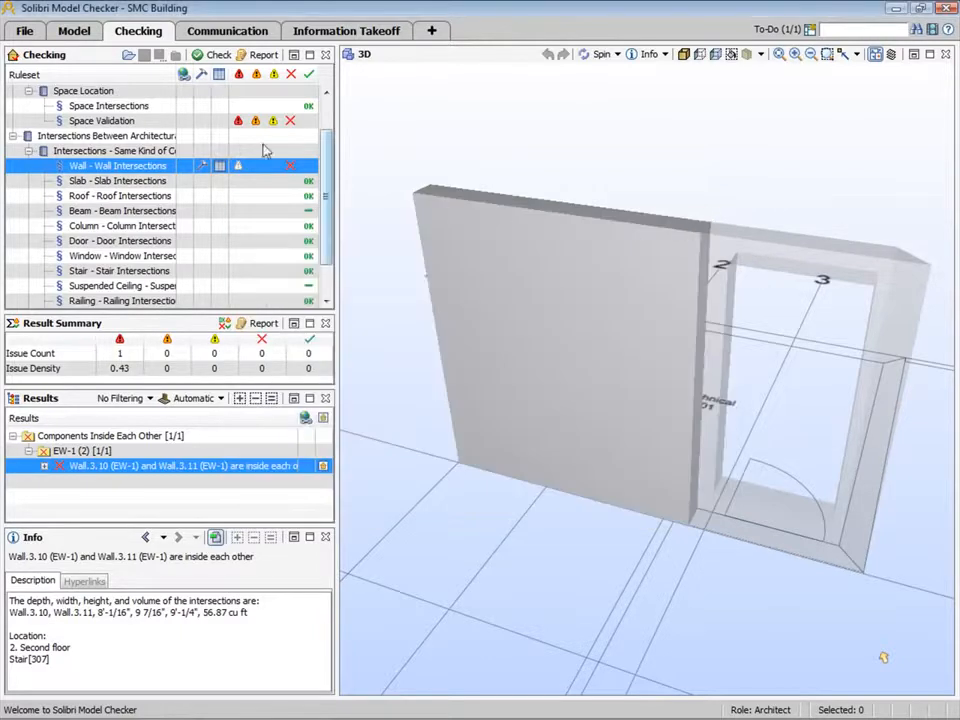
- Filter out moderate- and low-severity issues from the checking results and show the remaining Space Validation and Wall - Wall Intersections results
scroll(249, 146, up, 2)
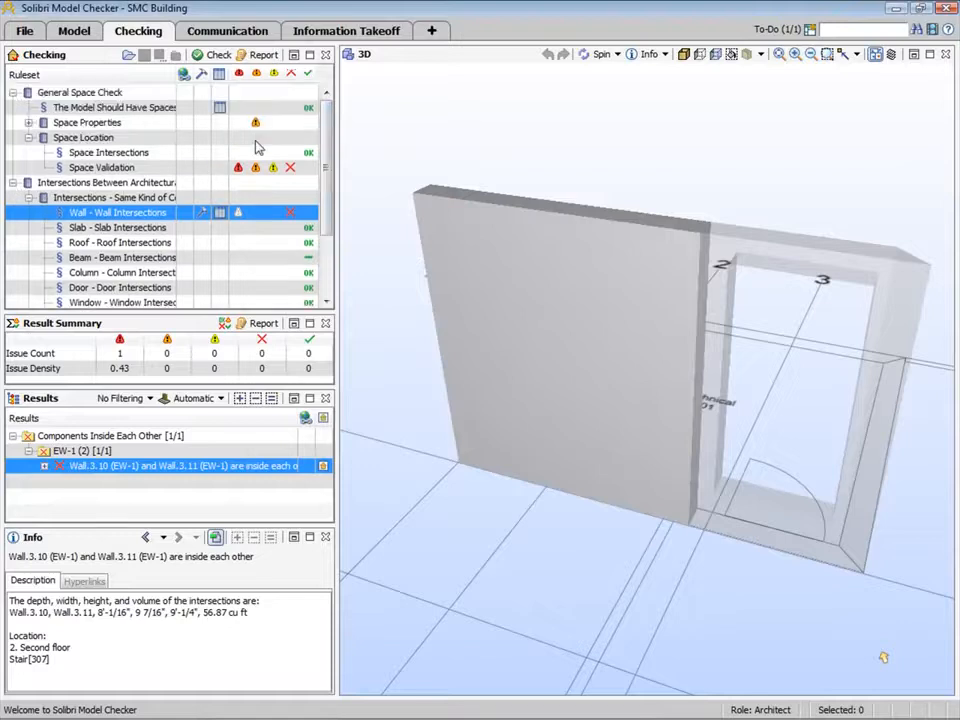
click(258, 76)
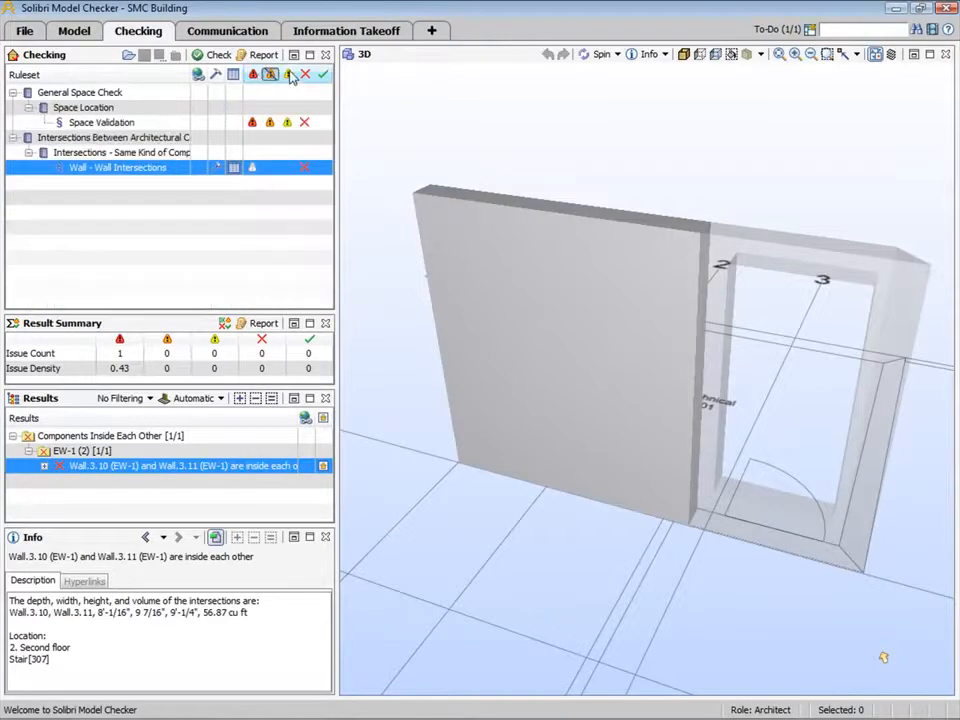
click(95, 122)
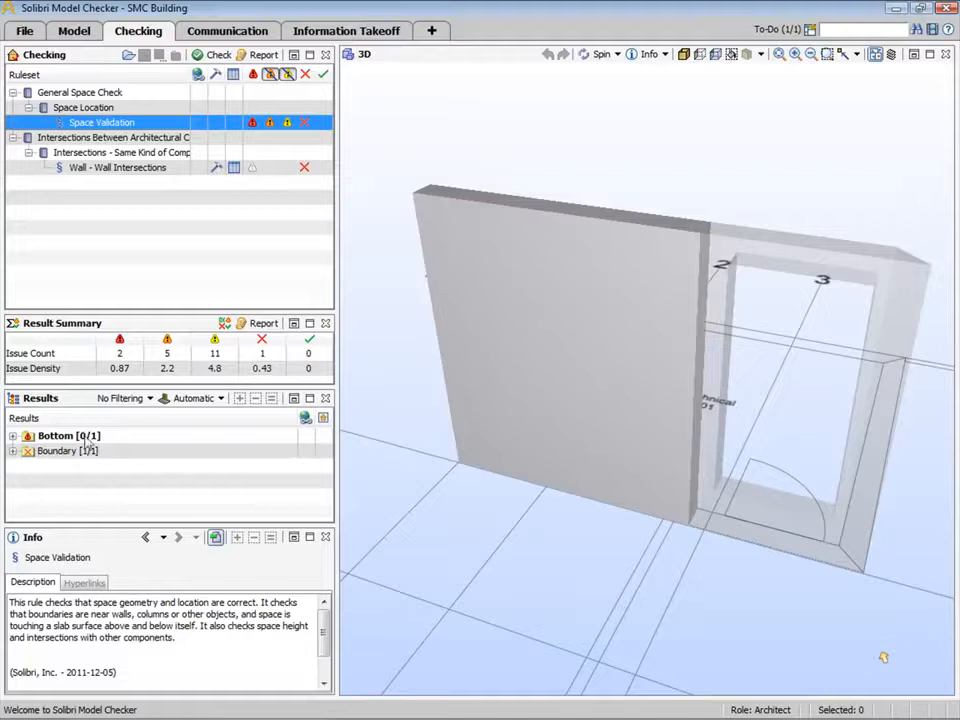
click(127, 169)
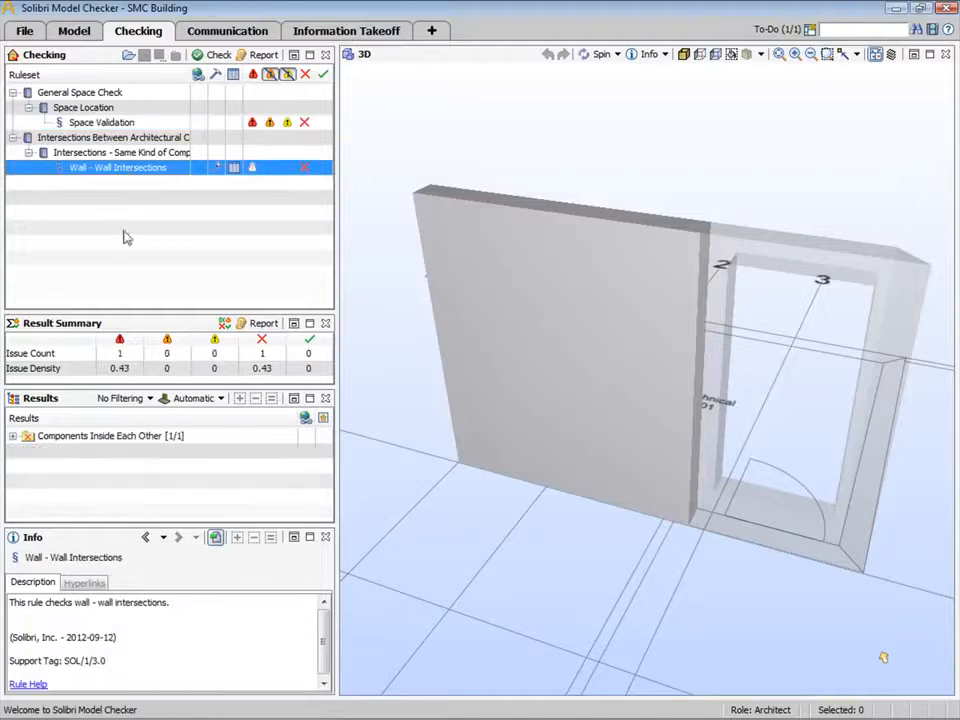